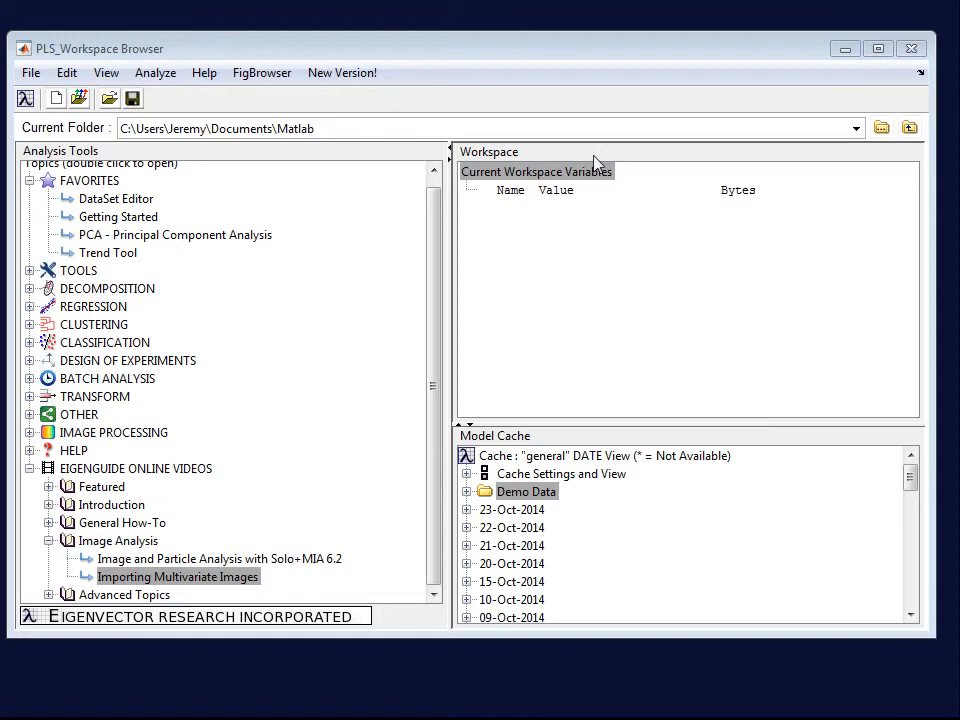
Step: Load the Wire Alloy Image (EDS 128x128x1024) demo dataset from the model cache into the workspace
{"action": "left_click", "coordinate": [568, 61]}
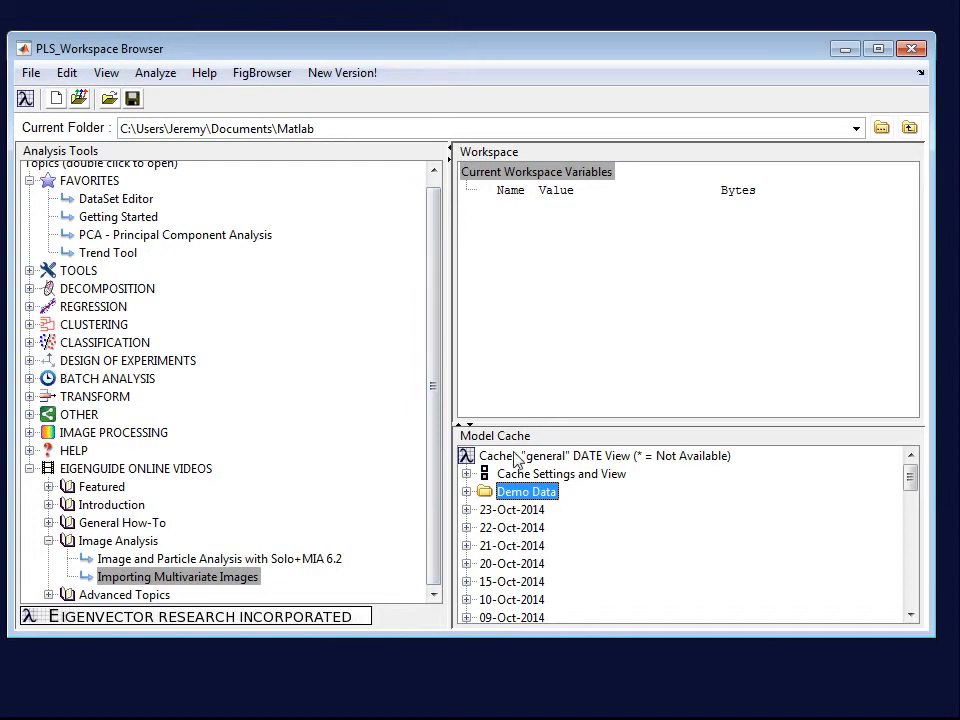
{"action": "left_click", "coordinate": [466, 493]}
{"action": "scroll", "coordinate": [572, 496], "scroll_direction": "down", "scroll_amount": 6}
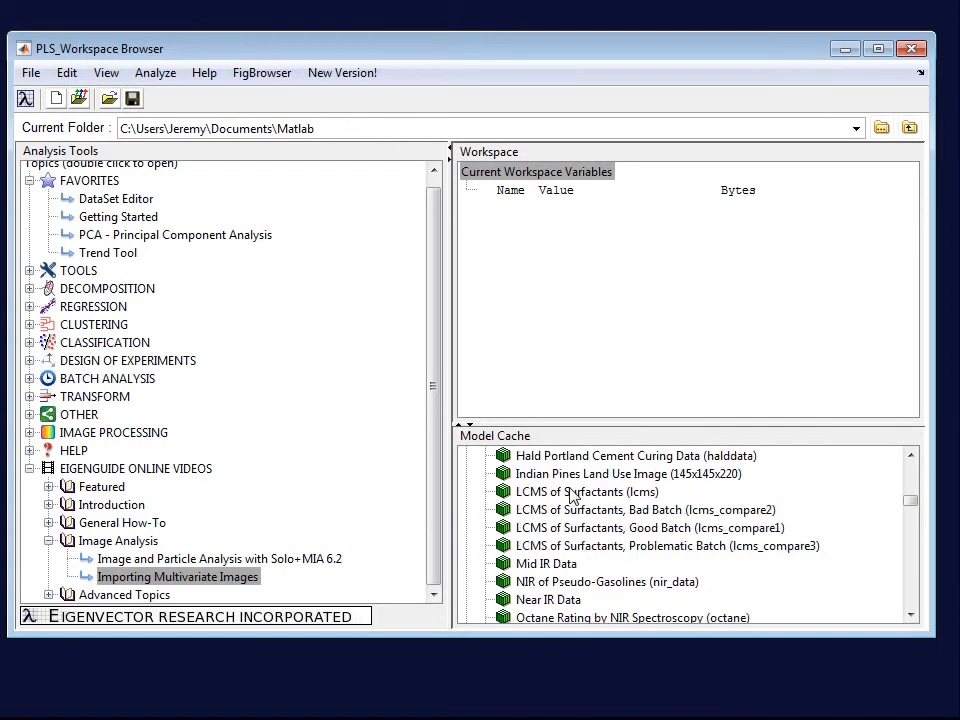
{"action": "scroll", "coordinate": [572, 496], "scroll_direction": "down", "scroll_amount": 11}
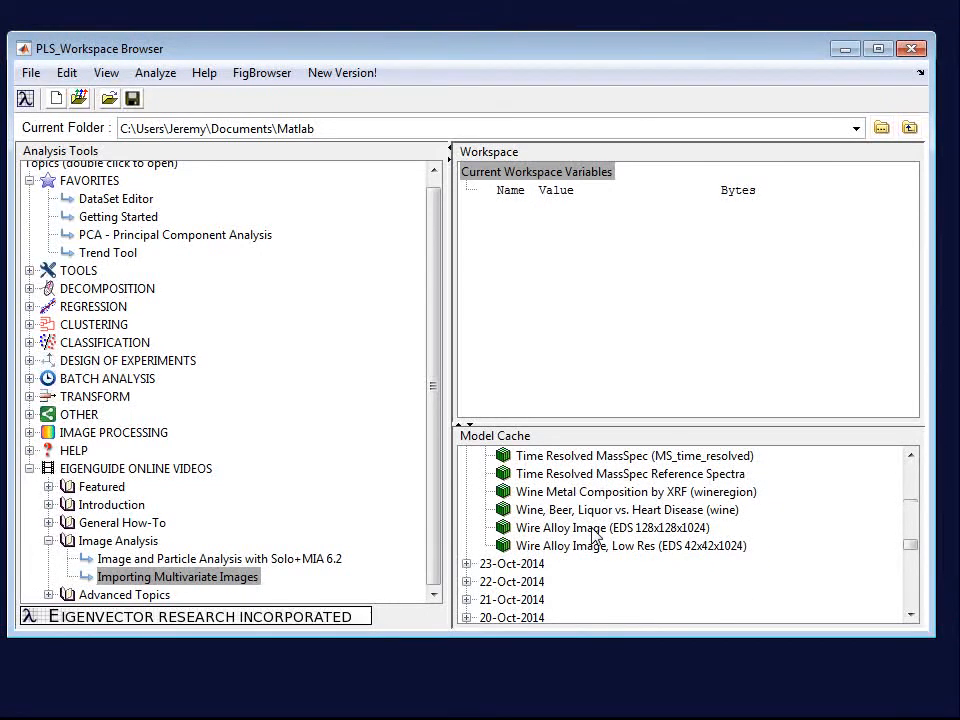
{"action": "double_click", "coordinate": [594, 530]}
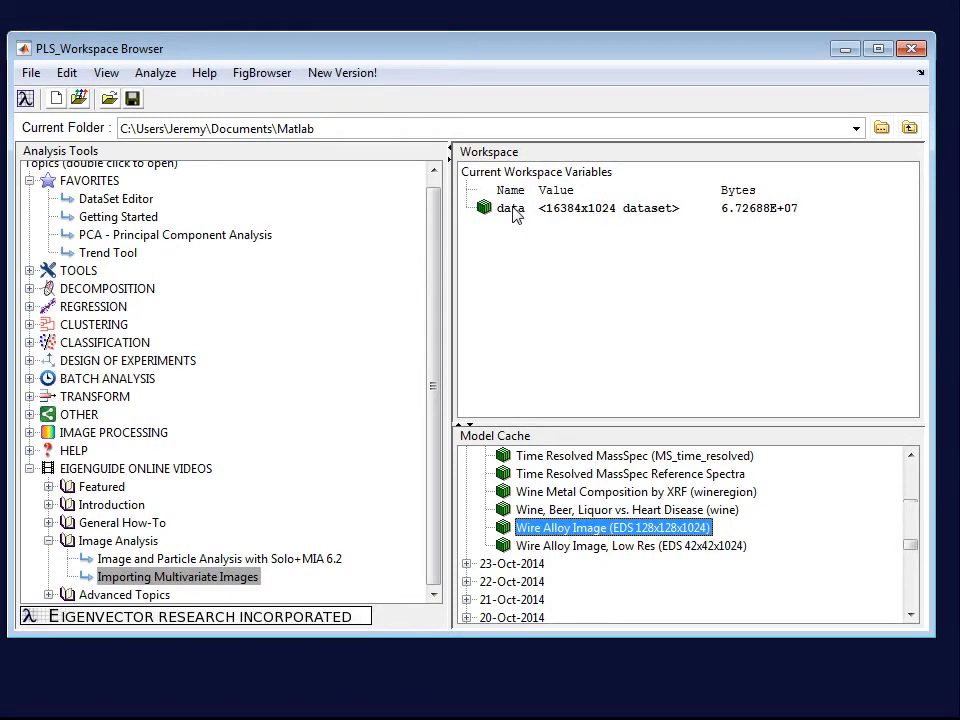
Step: Plot the data variable from the workspace and minimize the workspace browser so only the figure and its plot controls remain
{"action": "right_click", "coordinate": [515, 216]}
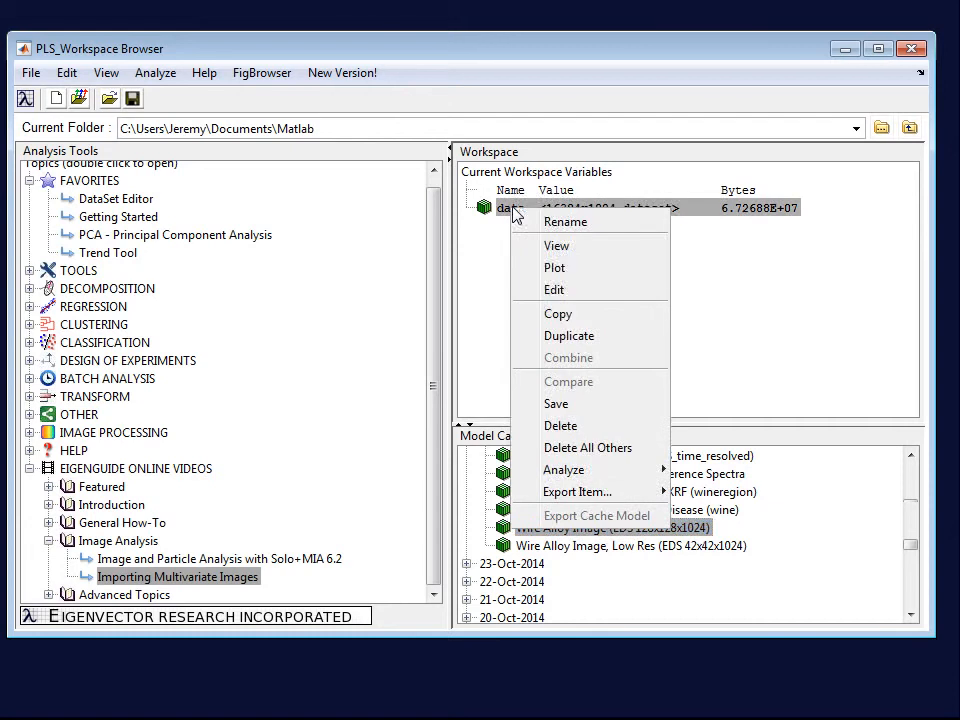
{"action": "left_click", "coordinate": [555, 270]}
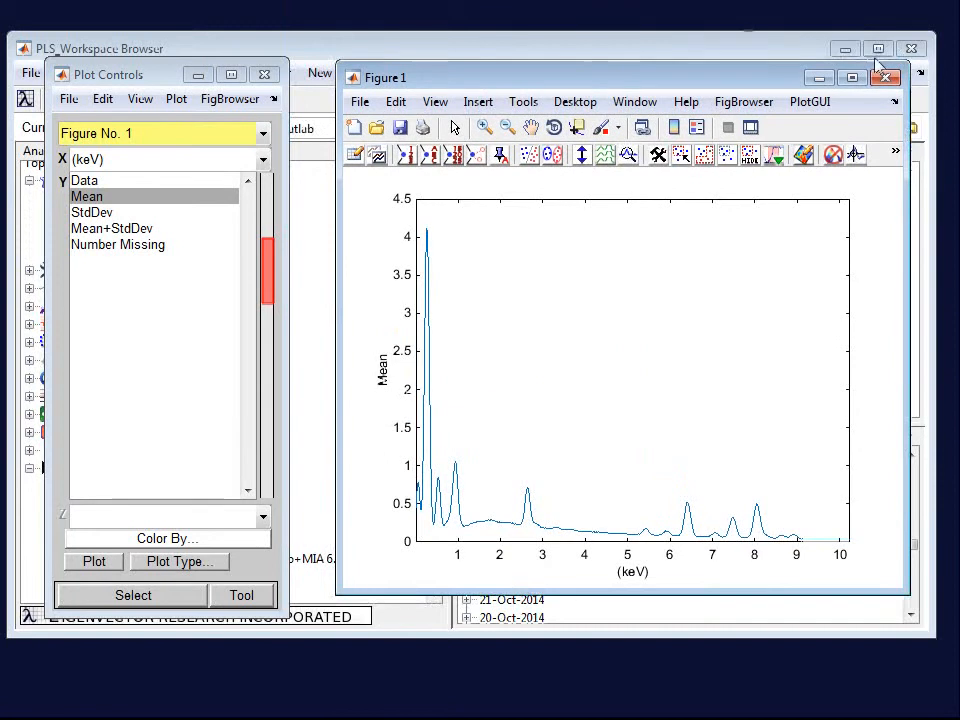
{"action": "left_click", "coordinate": [845, 50]}
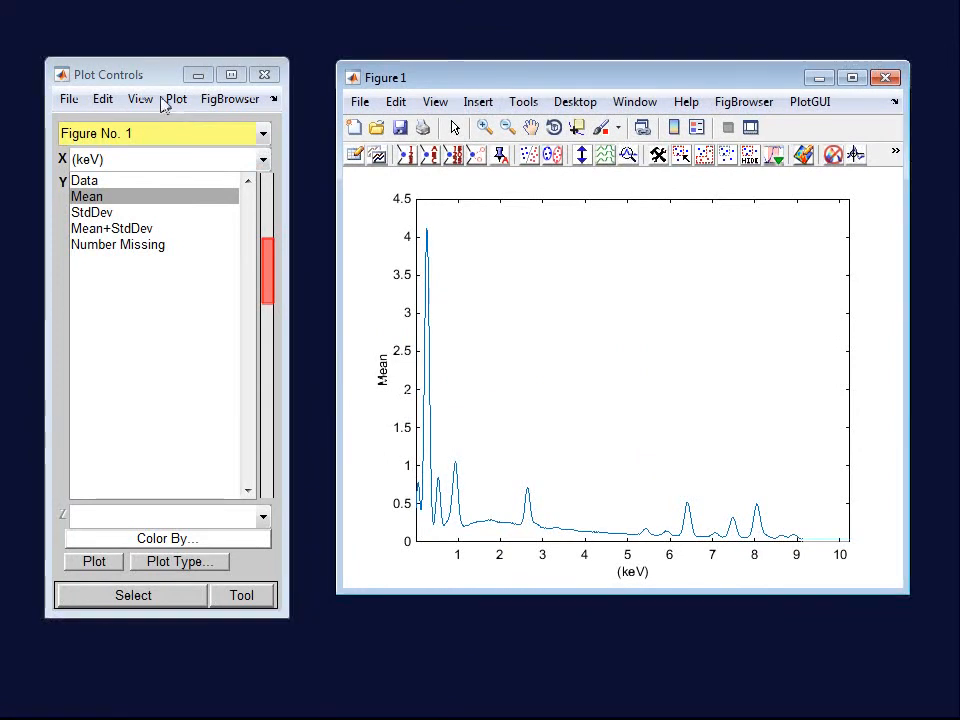
{"action": "left_click", "coordinate": [116, 76]}
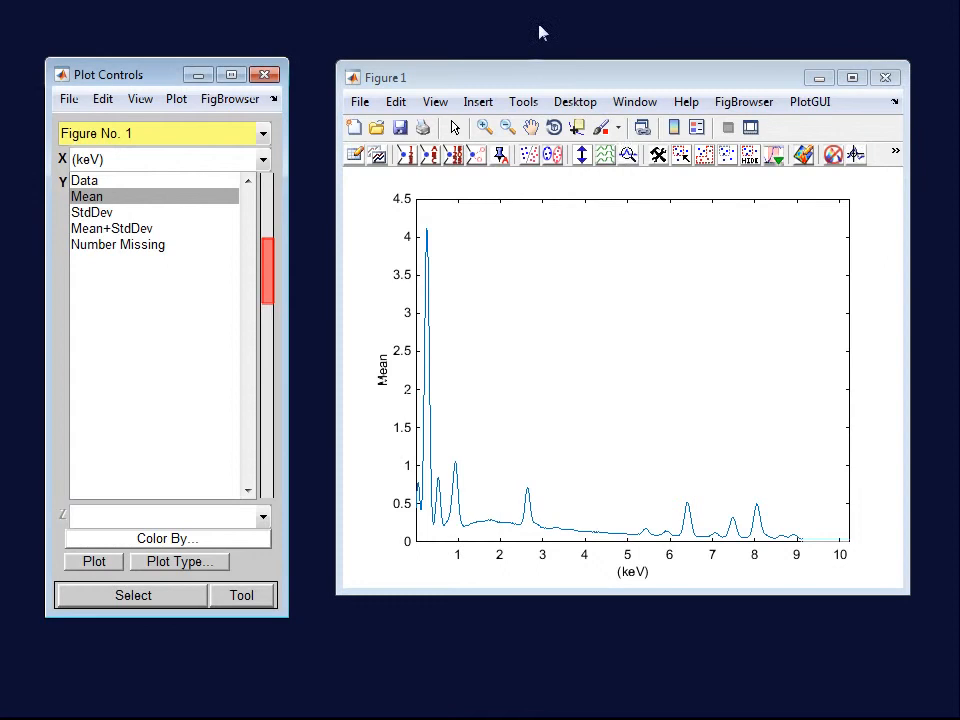
{"action": "left_click", "coordinate": [530, 80]}
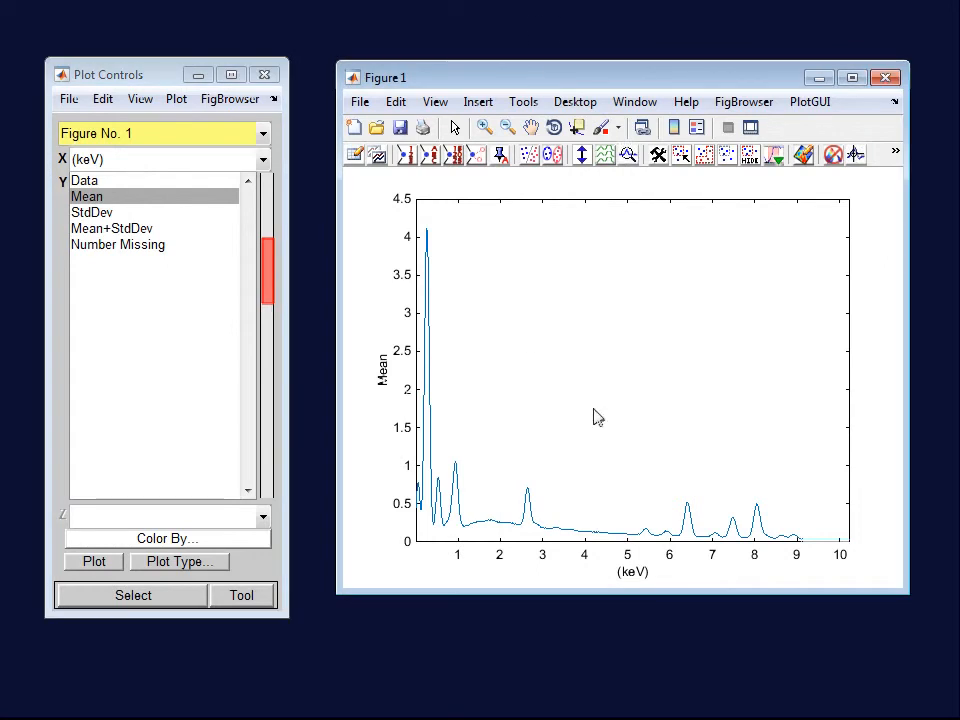
Step: Check the available plot modes, then set the x-axis to Samples to show the mean as an image
{"action": "left_click", "coordinate": [176, 100]}
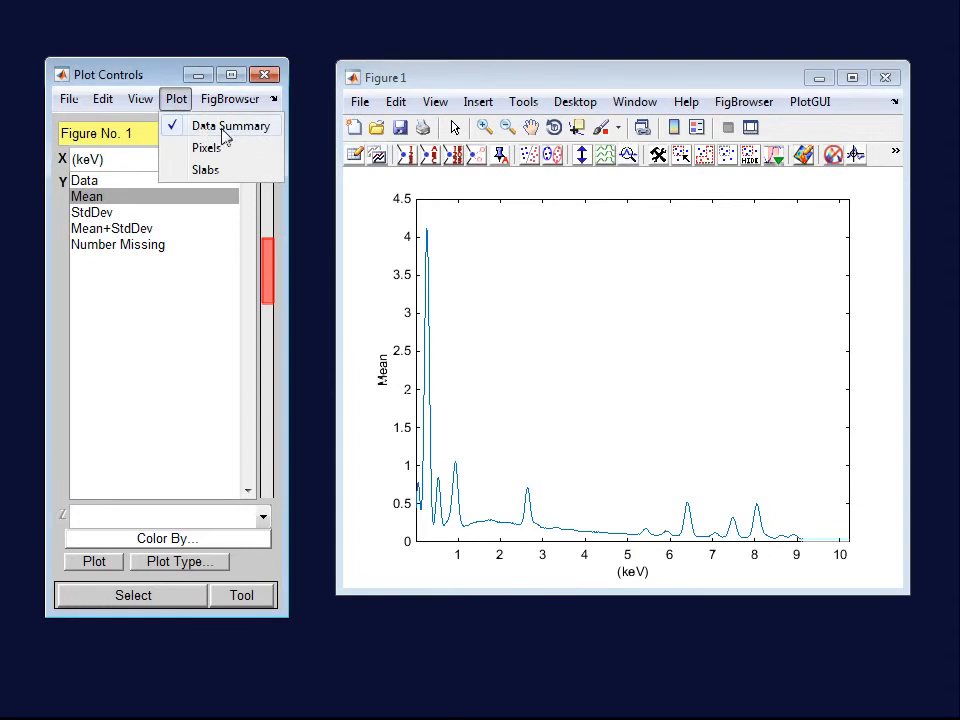
{"action": "left_click", "coordinate": [176, 99]}
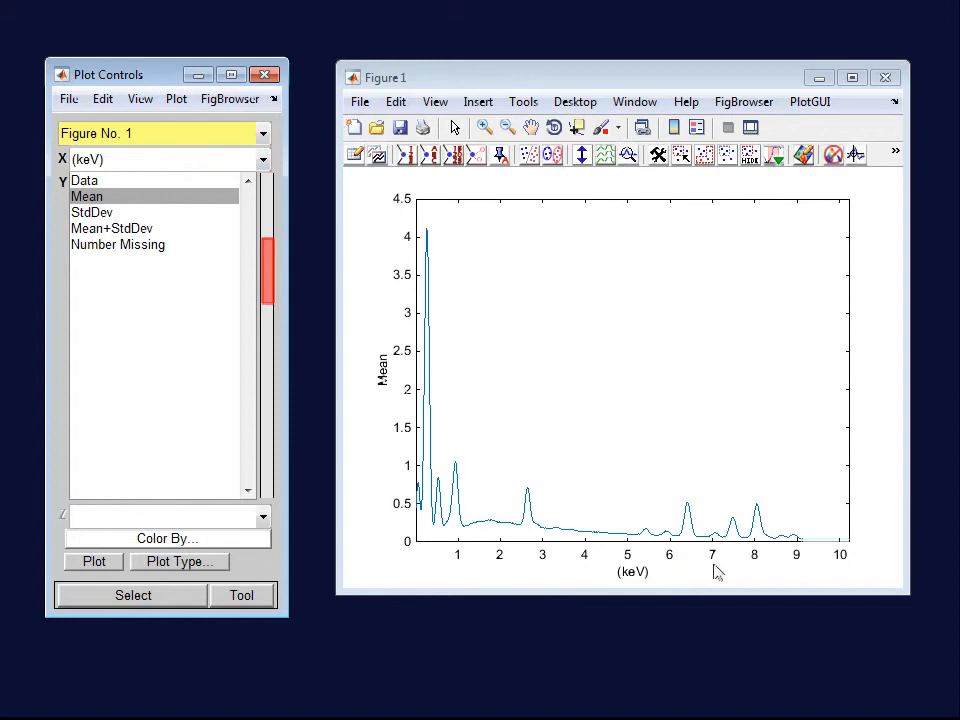
{"action": "left_click", "coordinate": [162, 166]}
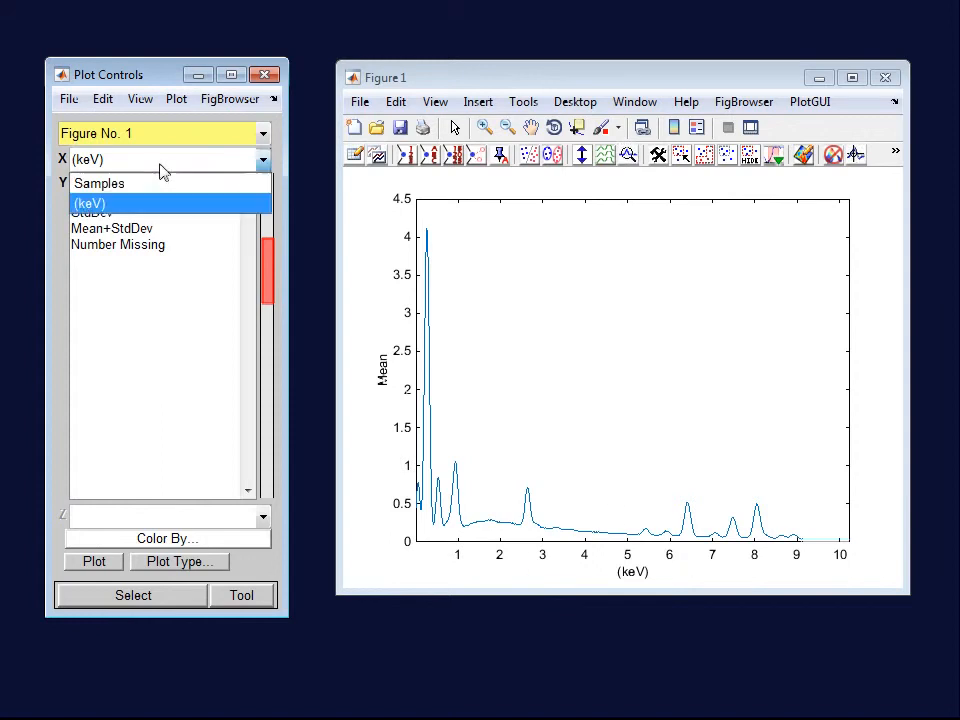
{"action": "left_click", "coordinate": [152, 185]}
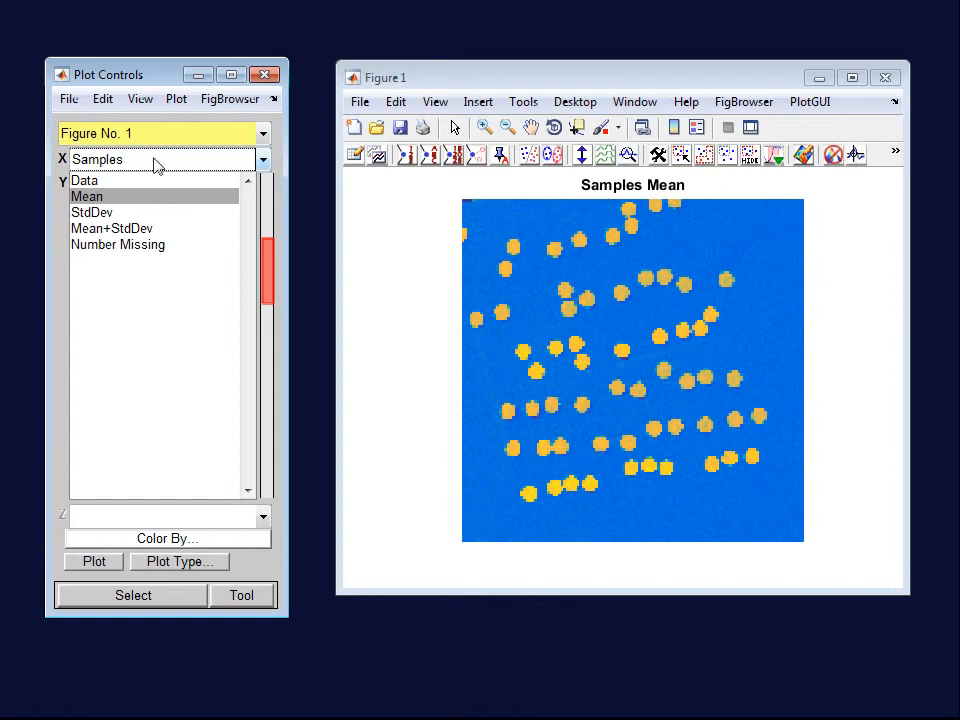
Step: Set the x-axis of the data summary plot back to (keV) to show the mean spectrum
{"action": "left_click", "coordinate": [177, 100]}
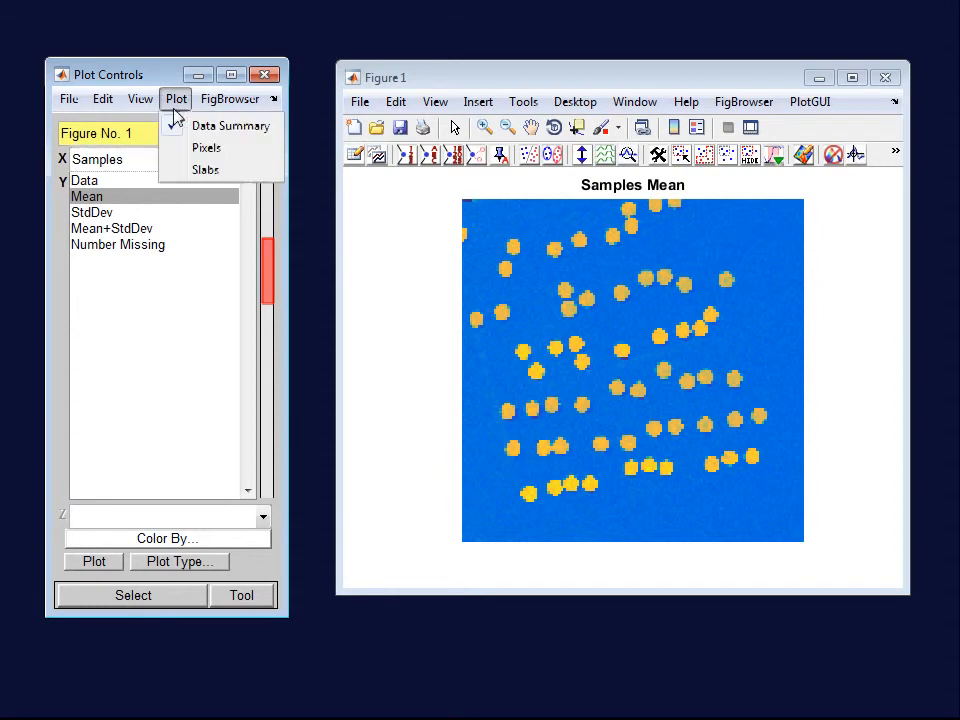
{"action": "left_click", "coordinate": [141, 154]}
{"action": "left_click", "coordinate": [143, 159]}
{"action": "left_click", "coordinate": [137, 206]}
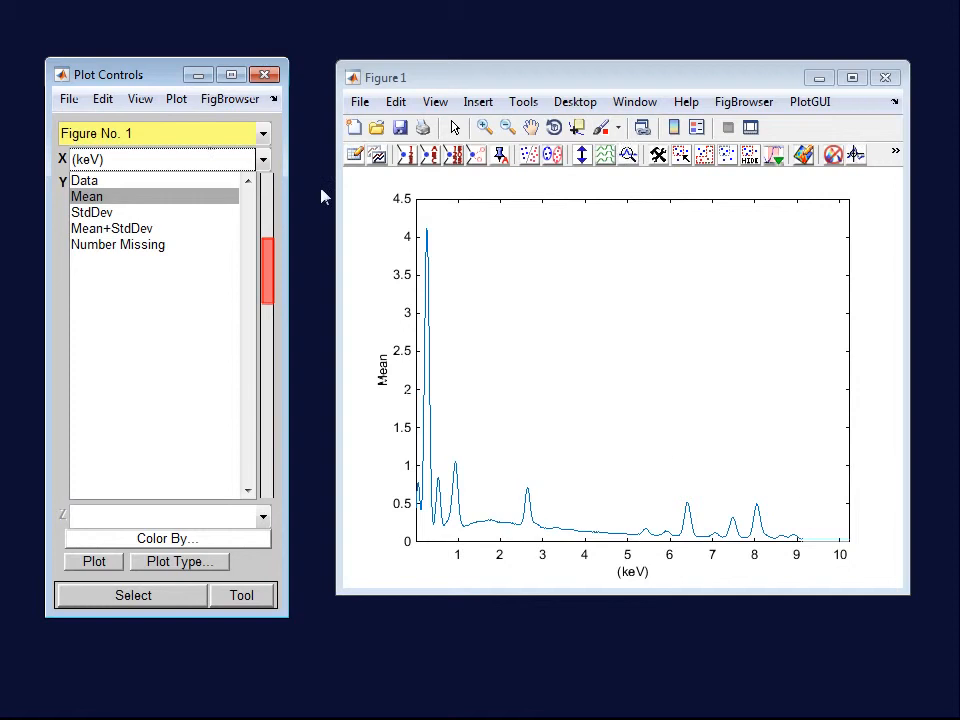
Step: Switch the plot mode to Pixels and view the individual spectra of pixels 3, 6, 9 and 12 through 15
{"action": "left_click", "coordinate": [177, 100]}
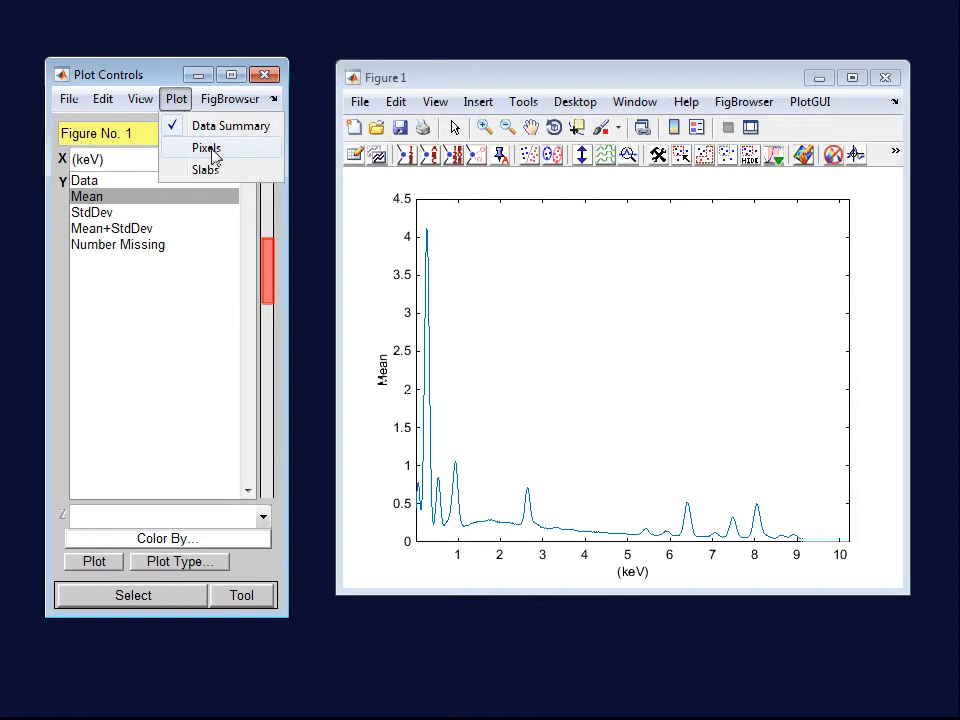
{"action": "left_click", "coordinate": [210, 149]}
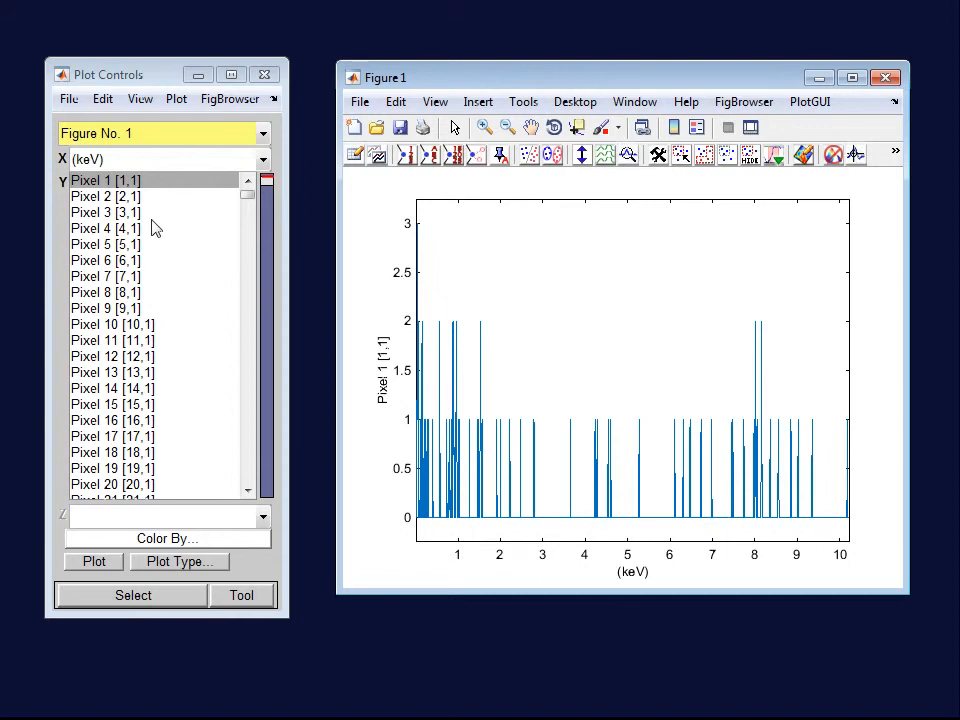
{"action": "left_click", "coordinate": [150, 212]}
{"action": "left_click", "coordinate": [150, 264]}
{"action": "left_click", "coordinate": [155, 308]}
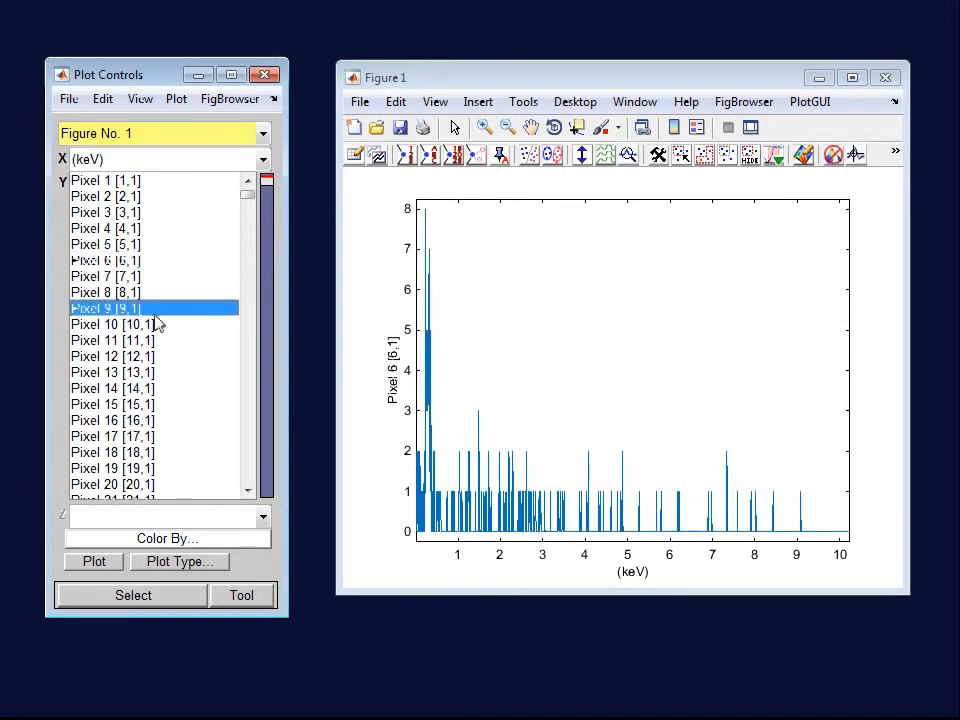
{"action": "left_click", "coordinate": [158, 357]}
{"action": "left_click", "coordinate": [159, 374]}
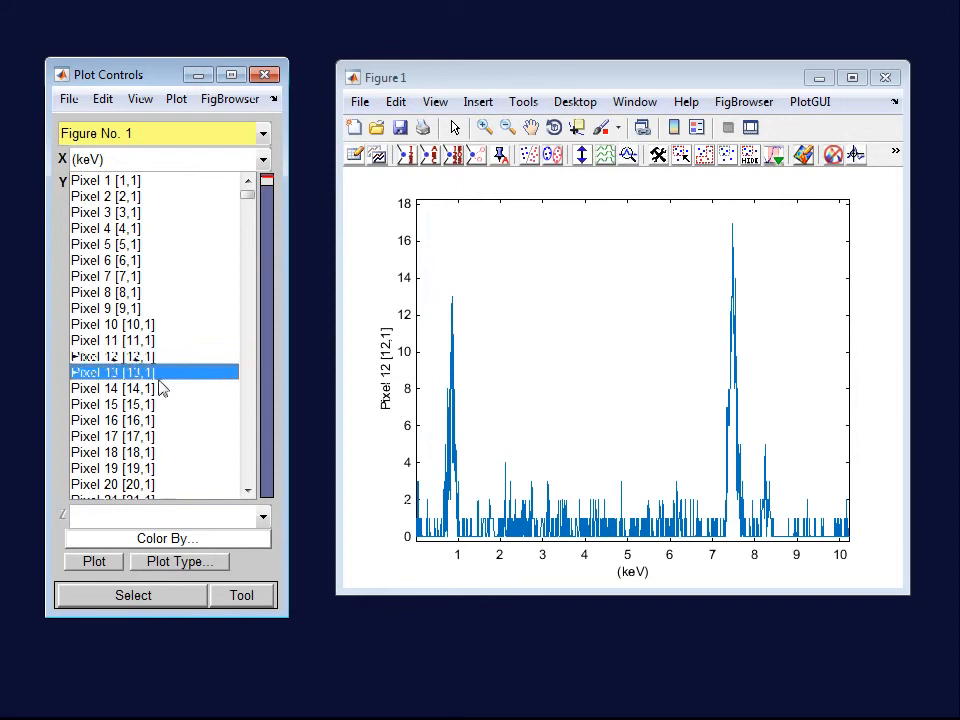
{"action": "left_click", "coordinate": [156, 394]}
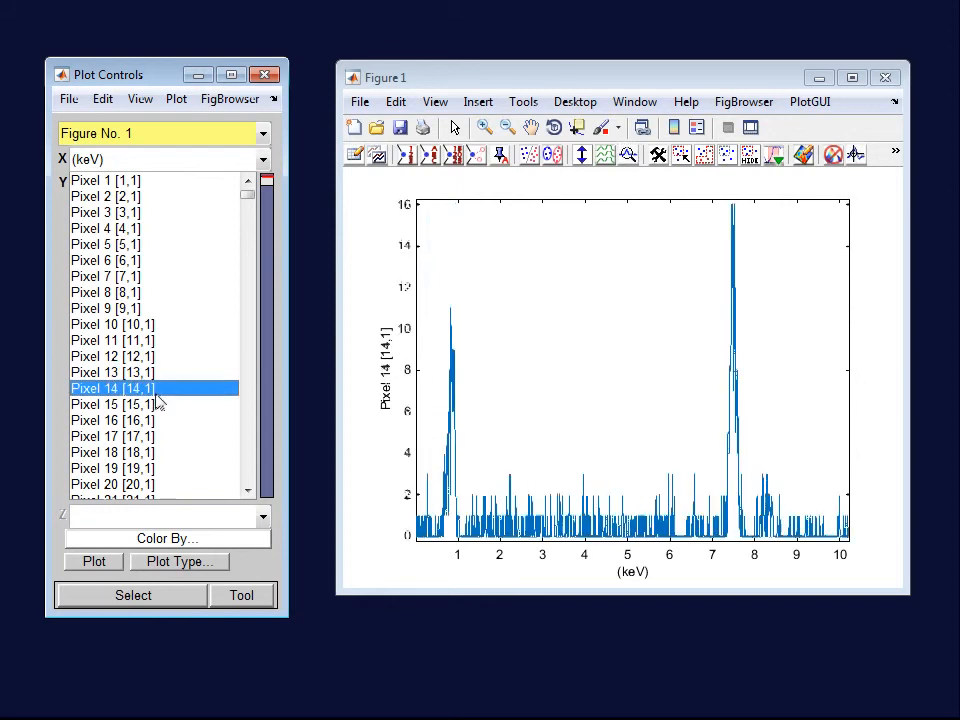
{"action": "left_click", "coordinate": [157, 403]}
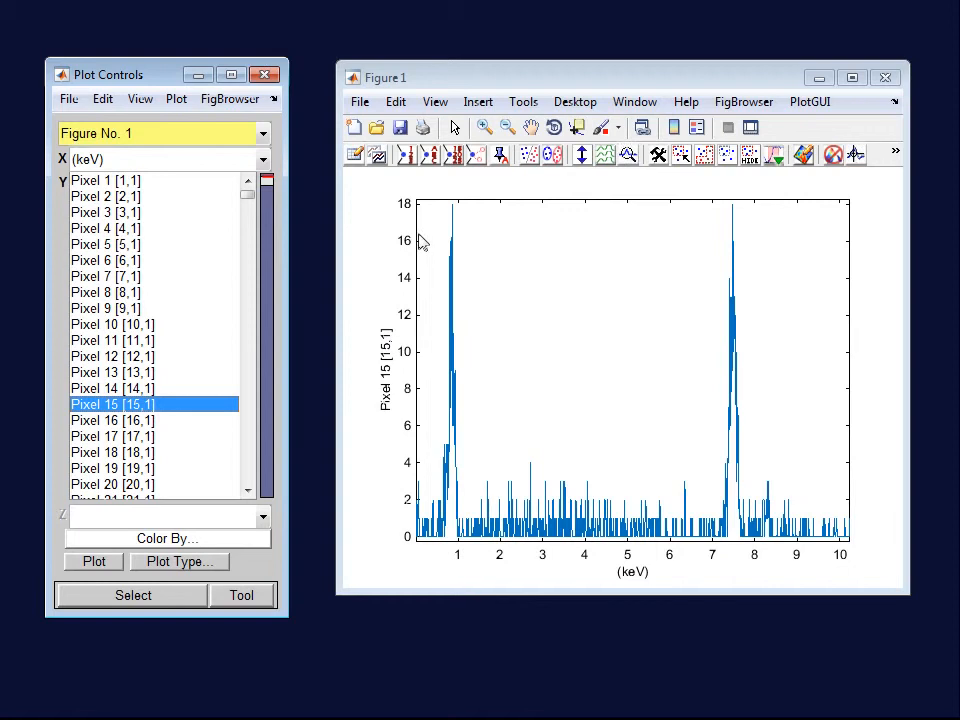
Step: Overlay the spectra of pixels 13 to 16, and add pixels 3 to 5 to the same plot
{"action": "left_click_drag", "start_coordinate": [163, 421], "coordinate": [158, 380]}
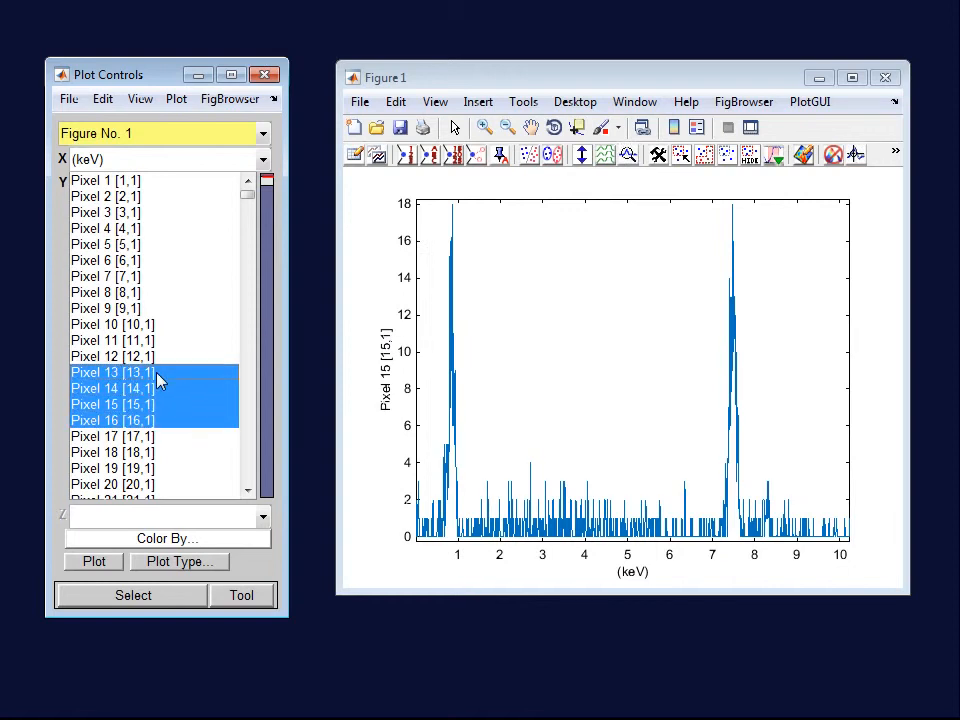
{"action": "left_click", "coordinate": [154, 213], "text": "ctrl"}
{"action": "left_click", "coordinate": [155, 245], "text": "ctrl+shift"}
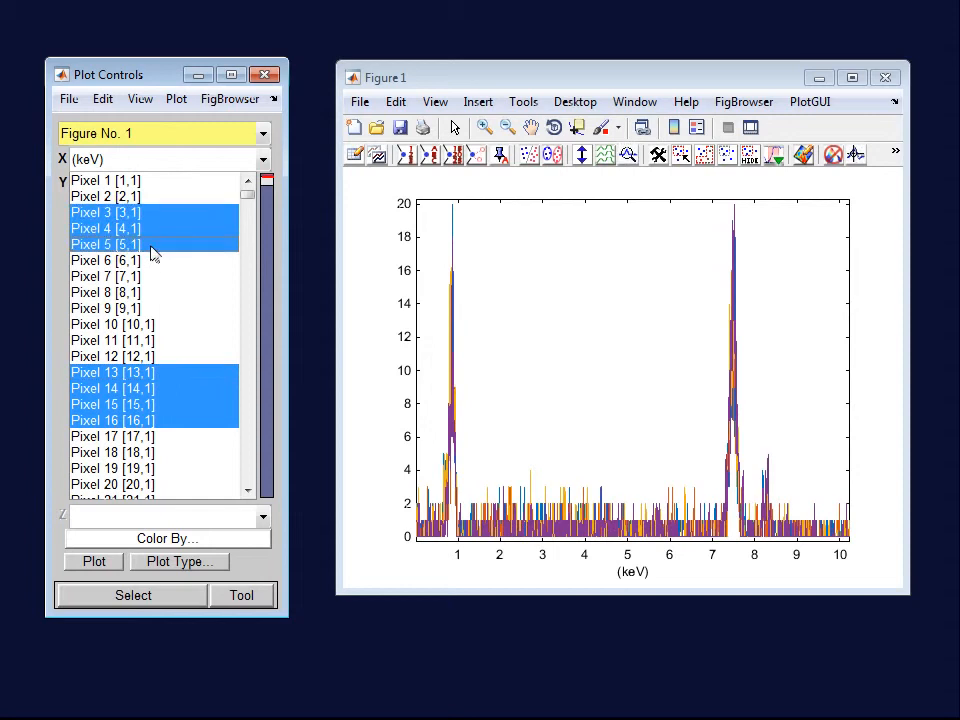
Step: Select pixels 46 to 49 further down the list, and replace that selection with the single spectrum of pixel 42
{"action": "scroll", "coordinate": [165, 410], "scroll_direction": "down", "scroll_amount": 6}
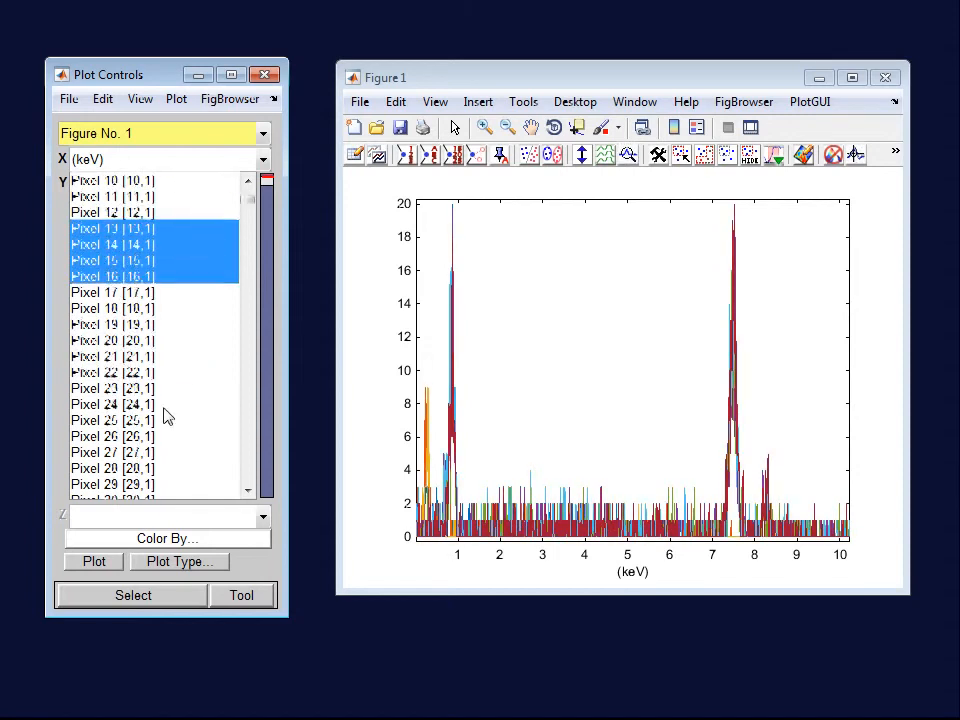
{"action": "scroll", "coordinate": [165, 407], "scroll_direction": "down", "scroll_amount": 5}
{"action": "left_click_drag", "start_coordinate": [161, 372], "coordinate": [160, 426]}
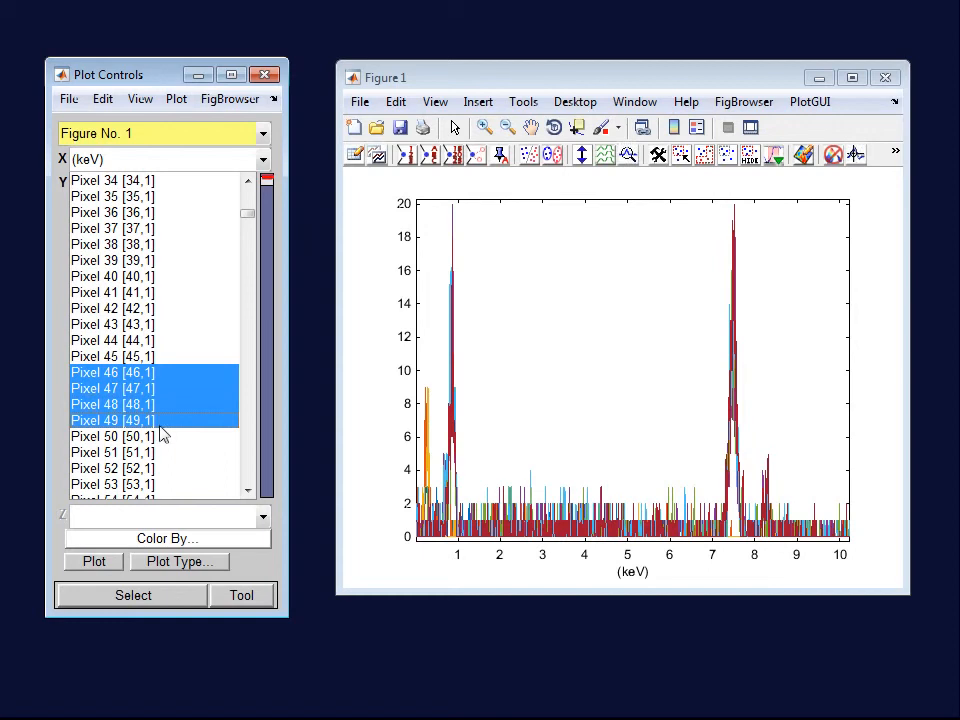
{"action": "left_click", "coordinate": [168, 310]}
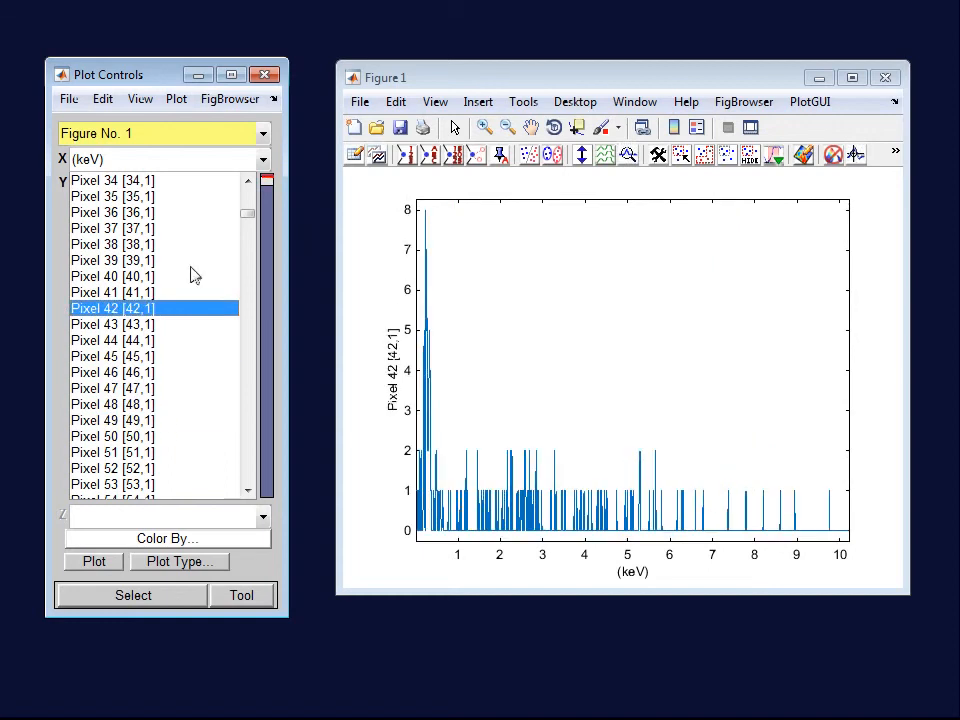
Step: Browse the paged pixel list to its last entry, Pixel 16384 [128,128], and return to Pixel 1
{"action": "left_click_drag", "start_coordinate": [248, 213], "coordinate": [248, 191]}
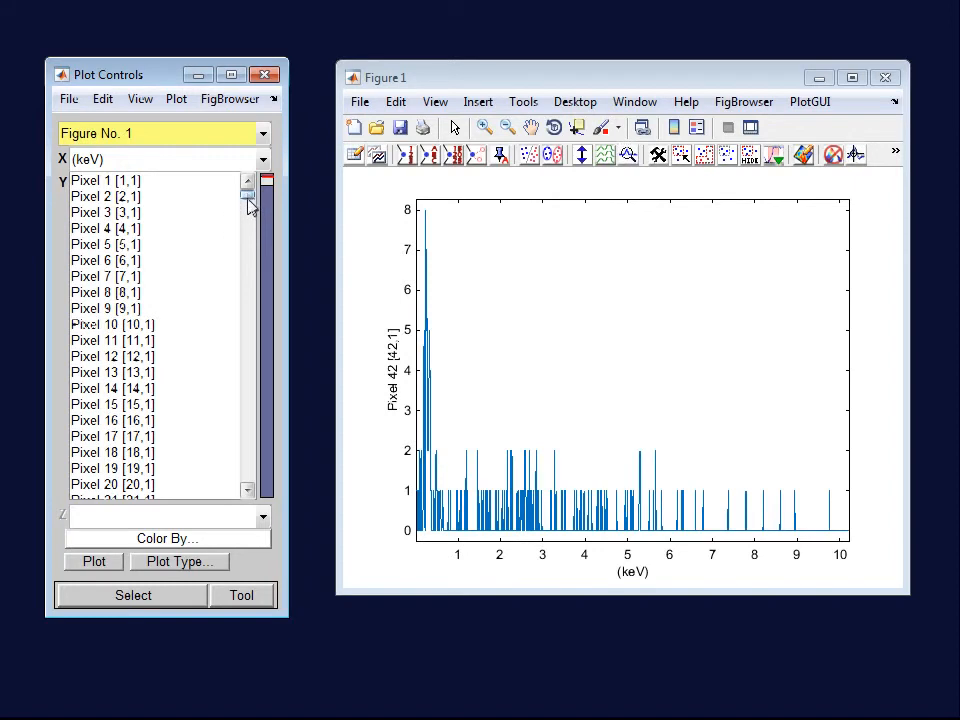
{"action": "left_click_drag", "start_coordinate": [248, 200], "coordinate": [246, 487]}
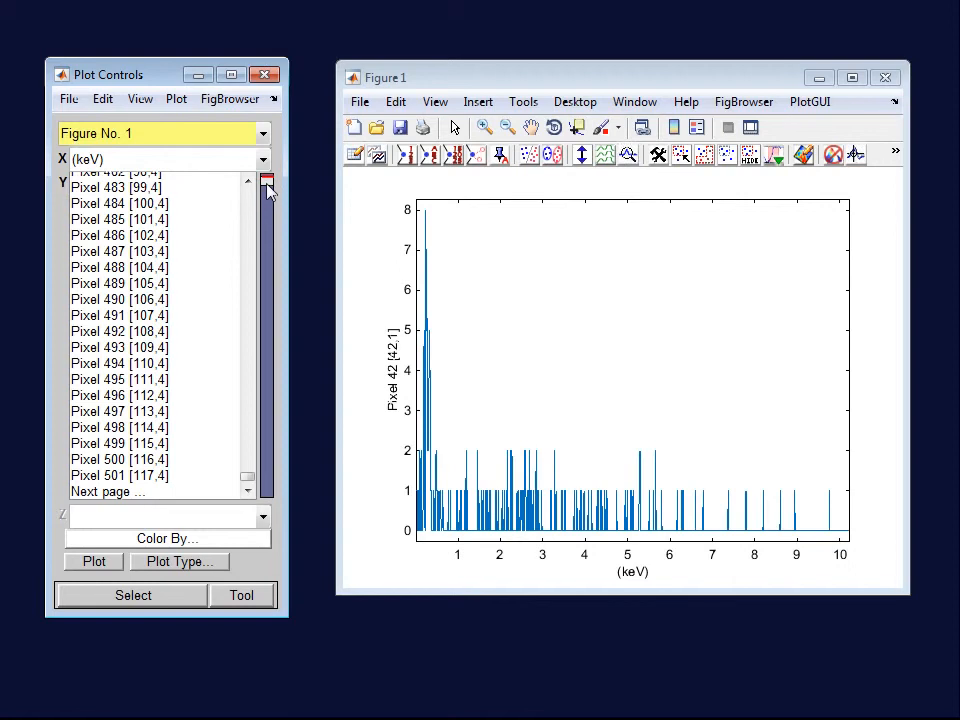
{"action": "left_click_drag", "start_coordinate": [268, 191], "coordinate": [265, 514]}
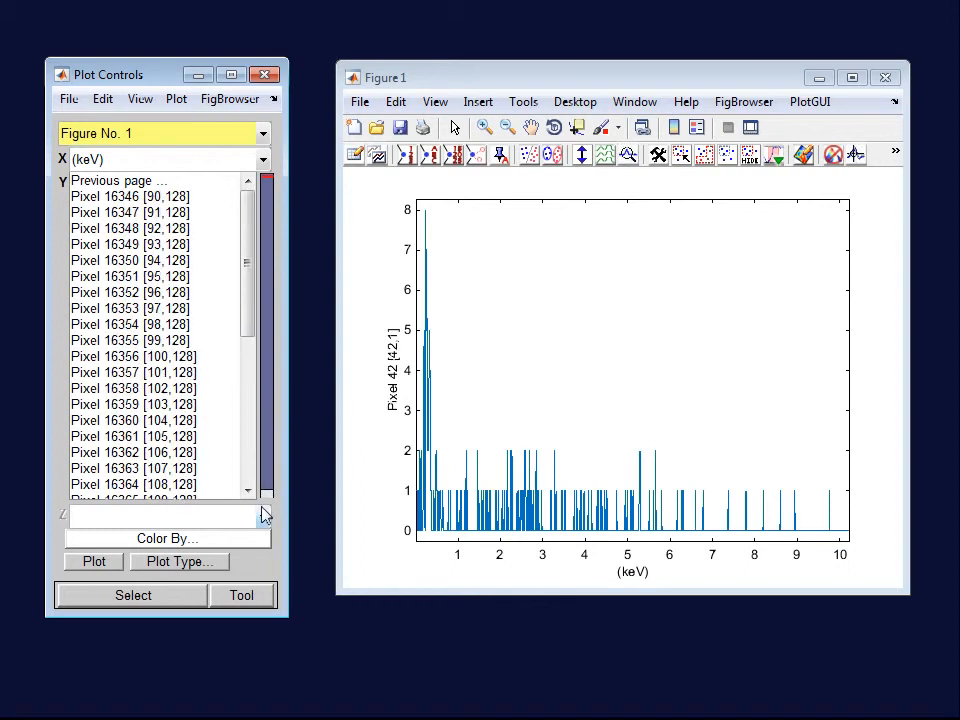
{"action": "left_click_drag", "start_coordinate": [251, 332], "coordinate": [251, 487]}
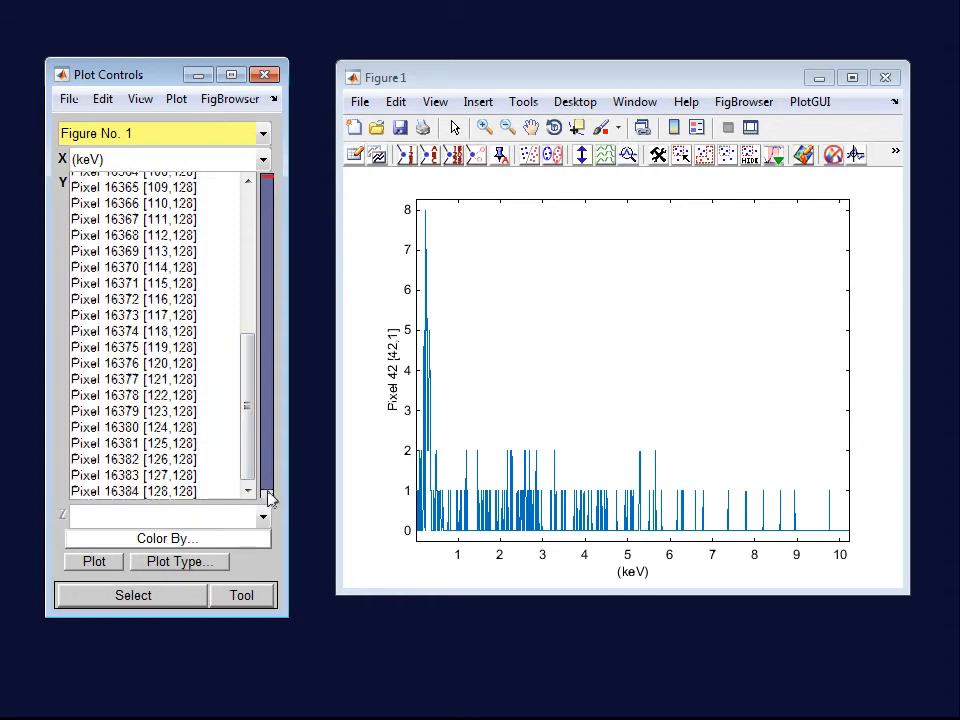
{"action": "left_click_drag", "start_coordinate": [268, 493], "coordinate": [306, 137]}
{"action": "left_click_drag", "start_coordinate": [250, 204], "coordinate": [249, 193]}
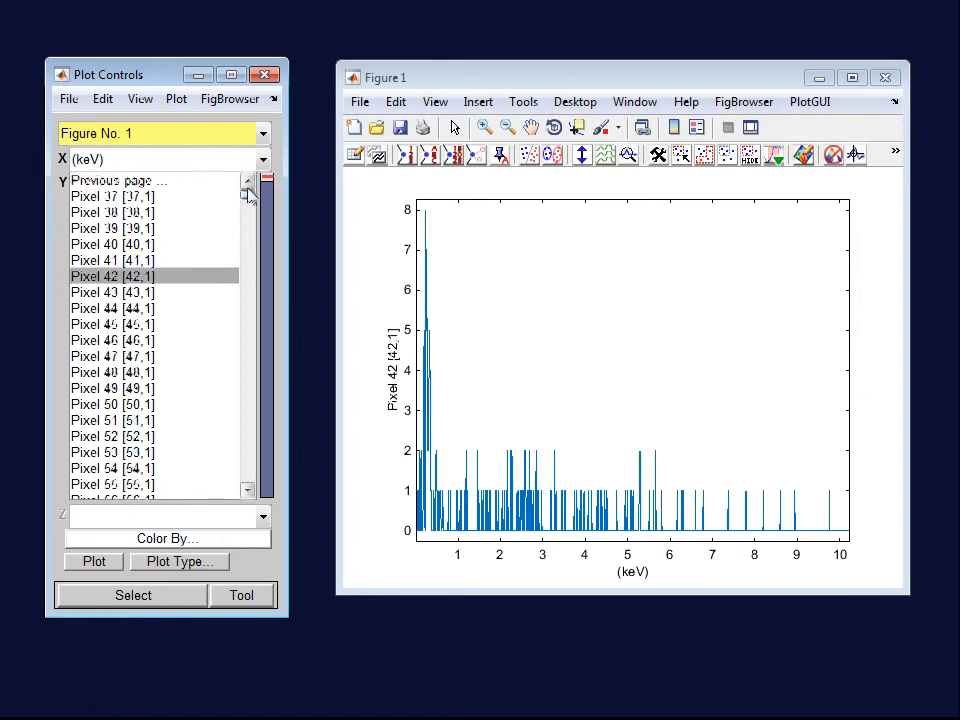
{"action": "left_click", "coordinate": [176, 184]}
{"action": "left_click_drag", "start_coordinate": [255, 225], "coordinate": [246, 193]}
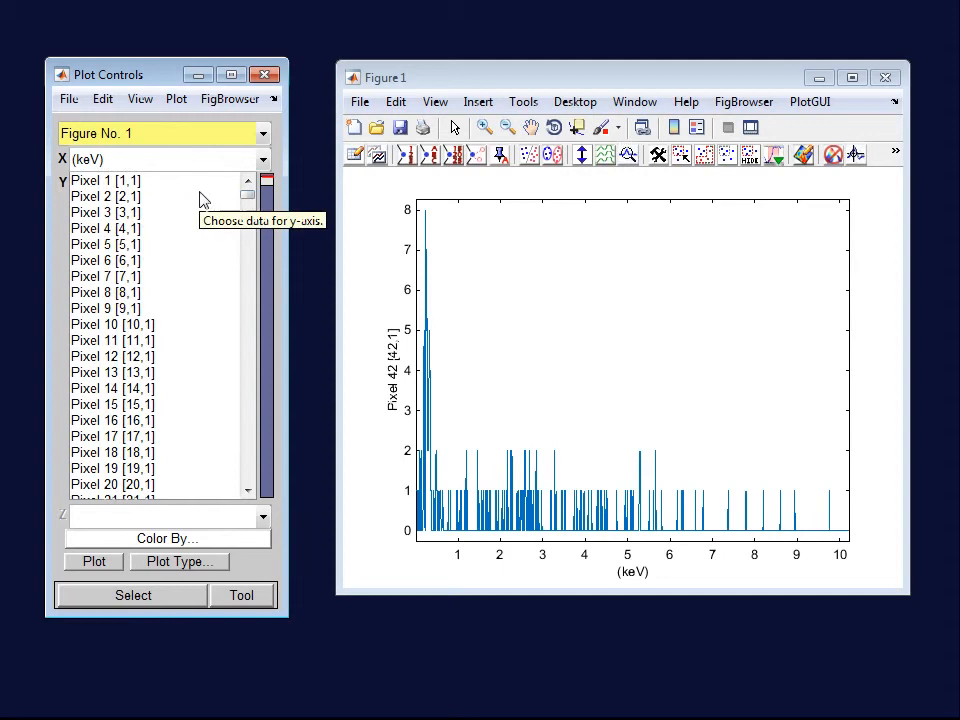
Step: Switch the plot mode to Slabs and view the slab images of 0.06, 0.09, 0.12, 0.14, 0.16 and 0.17
{"action": "left_click", "coordinate": [176, 103]}
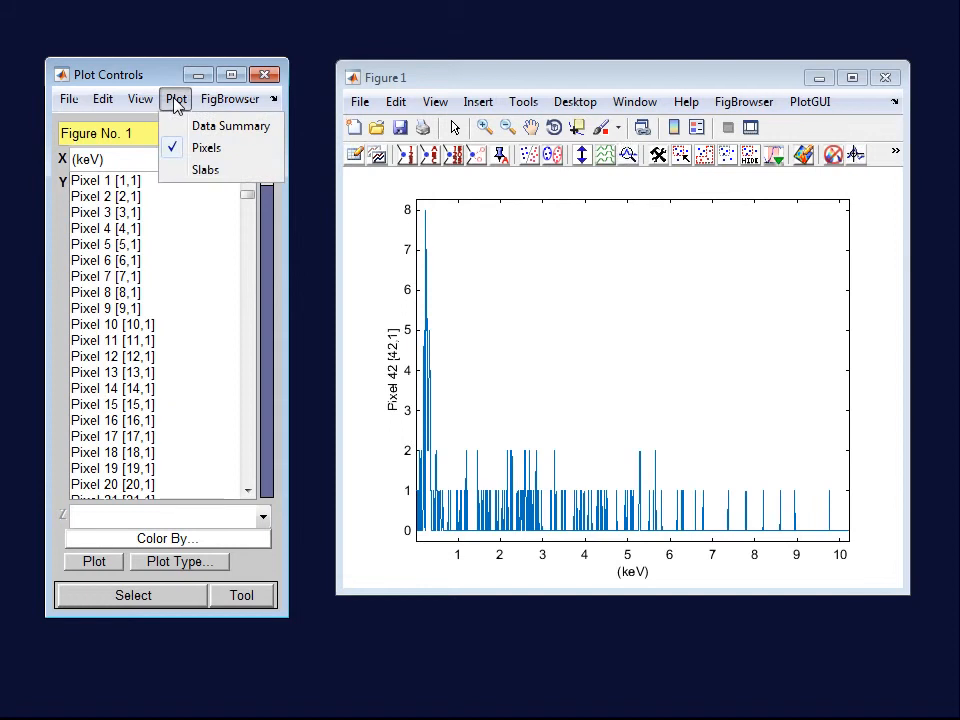
{"action": "left_click", "coordinate": [222, 172]}
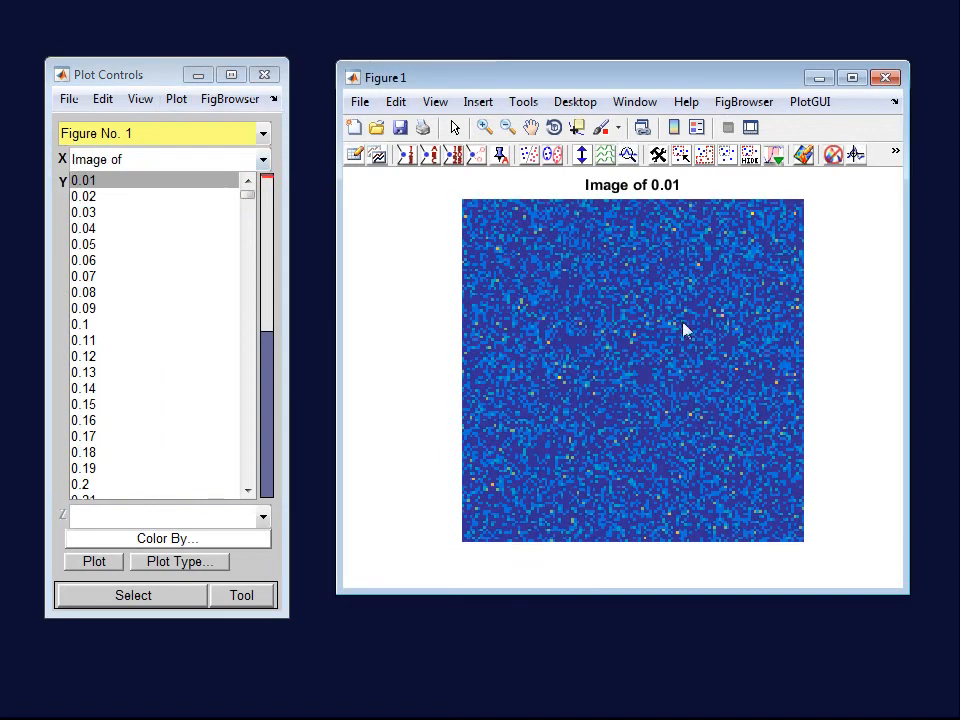
{"action": "left_click", "coordinate": [133, 260]}
{"action": "left_click", "coordinate": [133, 308]}
{"action": "left_click", "coordinate": [135, 356]}
{"action": "left_click", "coordinate": [134, 389]}
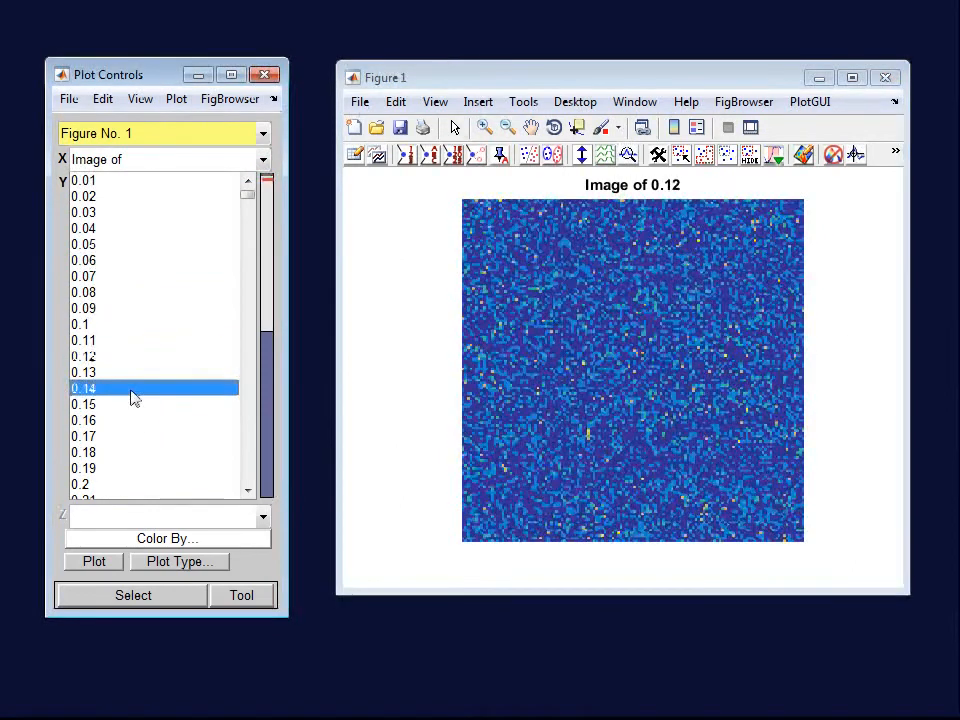
{"action": "left_click", "coordinate": [134, 421]}
{"action": "left_click", "coordinate": [135, 444]}
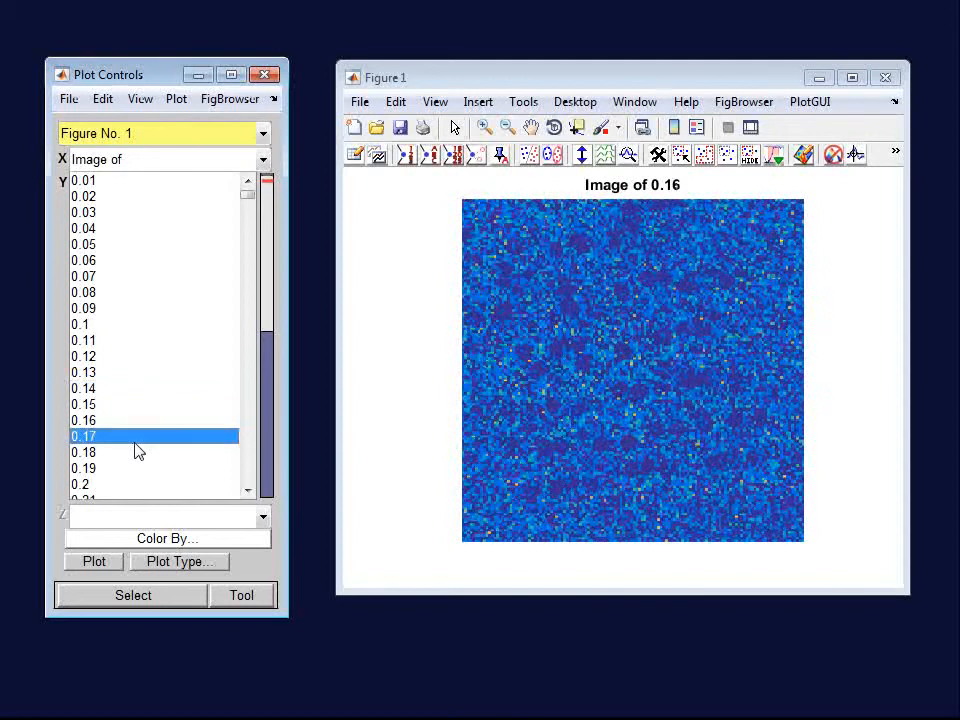
Step: Continue further down the slab list and display the image of 0.27
{"action": "scroll", "coordinate": [135, 444], "scroll_direction": "down", "scroll_amount": 3}
{"action": "left_click", "coordinate": [135, 442]}
{"action": "left_click", "coordinate": [137, 453]}
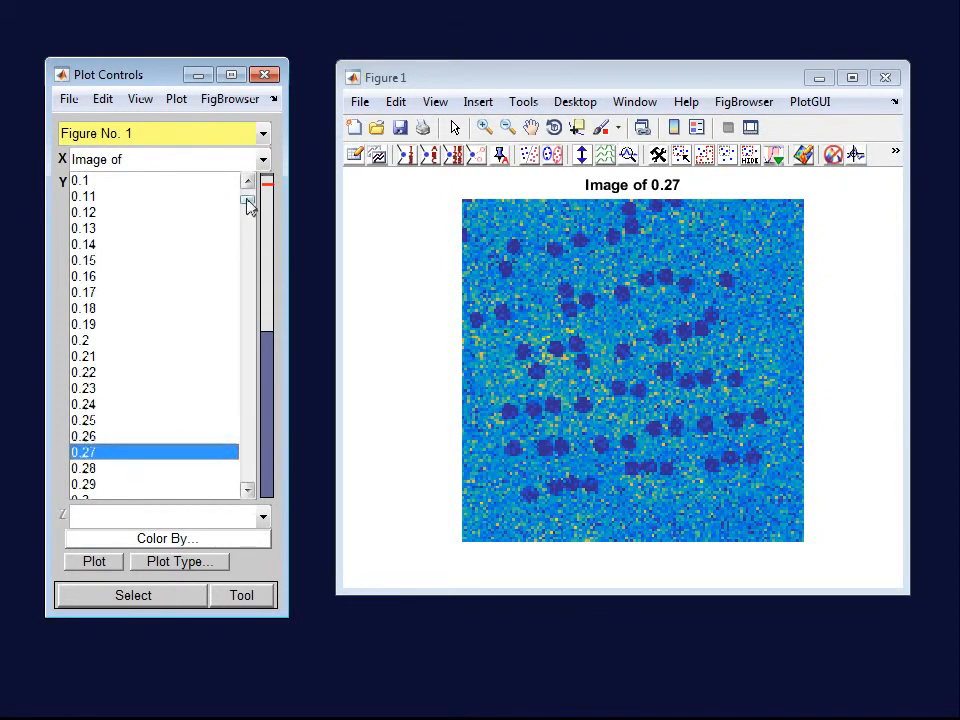
Step: Browse the slab list to the page starting at 5.37 and return to the selected 0.27 entry
{"action": "left_click_drag", "start_coordinate": [249, 206], "coordinate": [273, 512]}
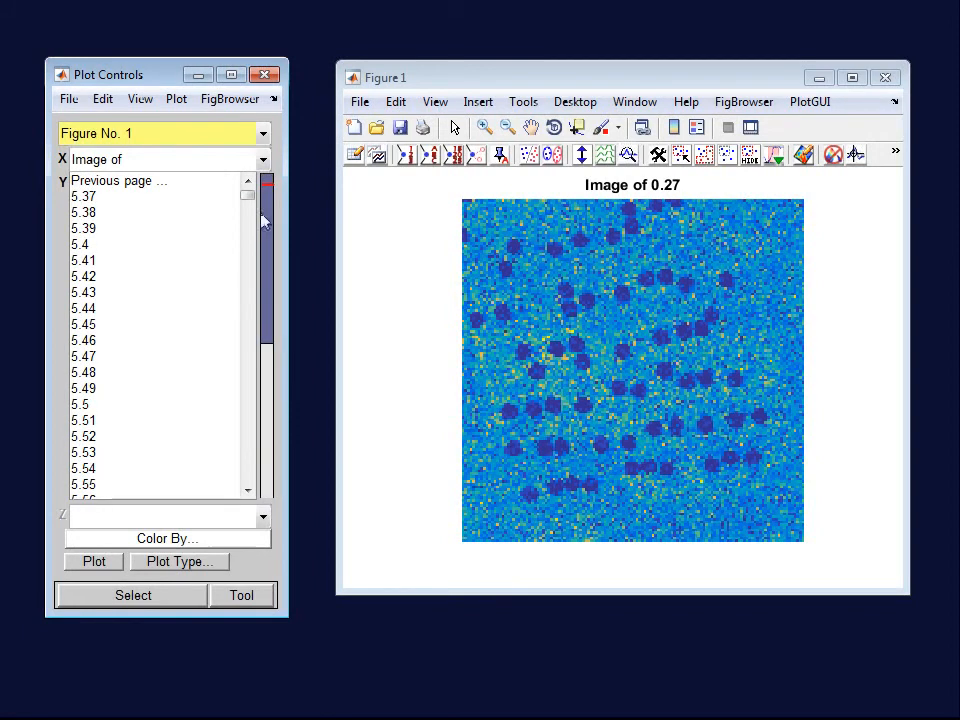
{"action": "mouse_move", "coordinate": [249, 198]}
{"action": "left_mouse_down"}
{"action": "mouse_move", "coordinate": [248, 474]}
{"action": "mouse_move", "coordinate": [248, 198]}
{"action": "left_mouse_up"}
{"action": "left_click_drag", "start_coordinate": [270, 445], "coordinate": [283, 246]}
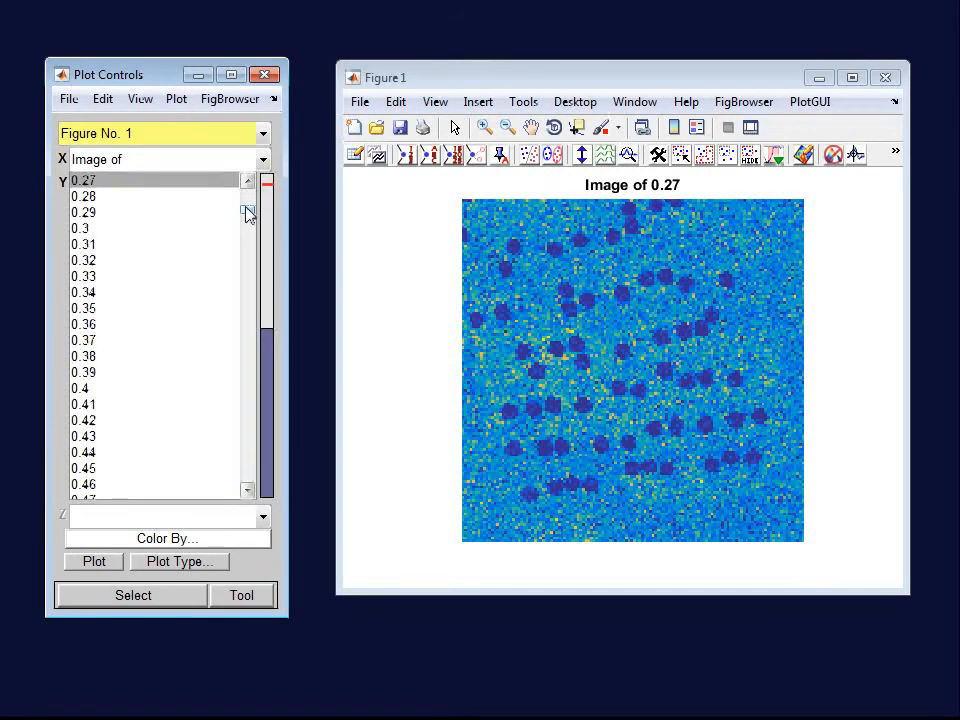
{"action": "left_click_drag", "start_coordinate": [247, 212], "coordinate": [250, 206]}
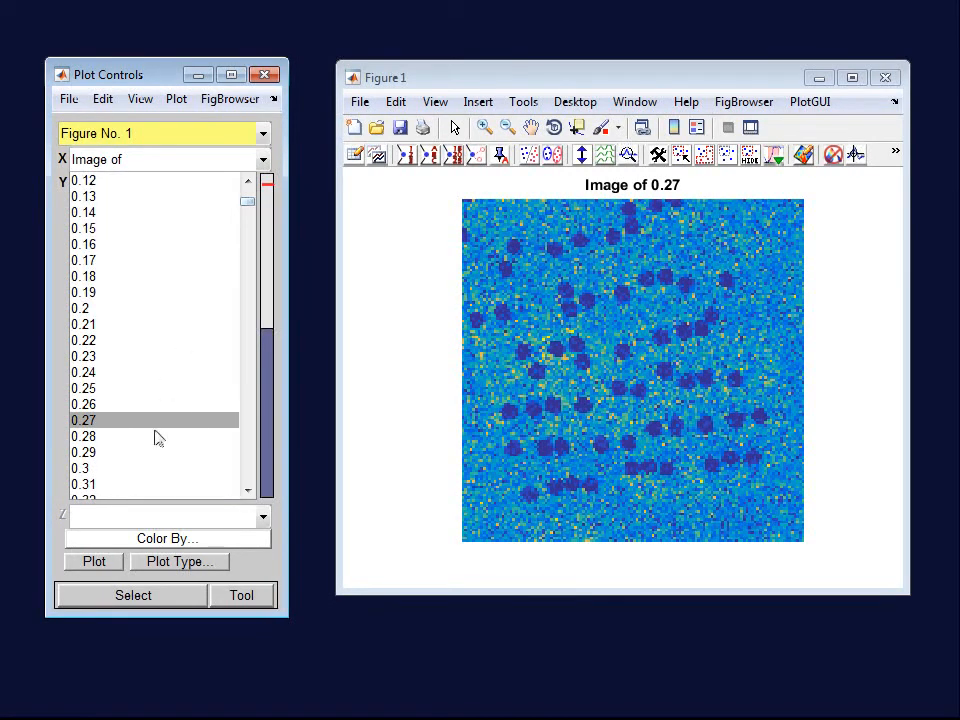
Step: View slab images further down the list at 1.66, 1.67, 1.69 and 1.75
{"action": "left_click", "coordinate": [251, 441]}
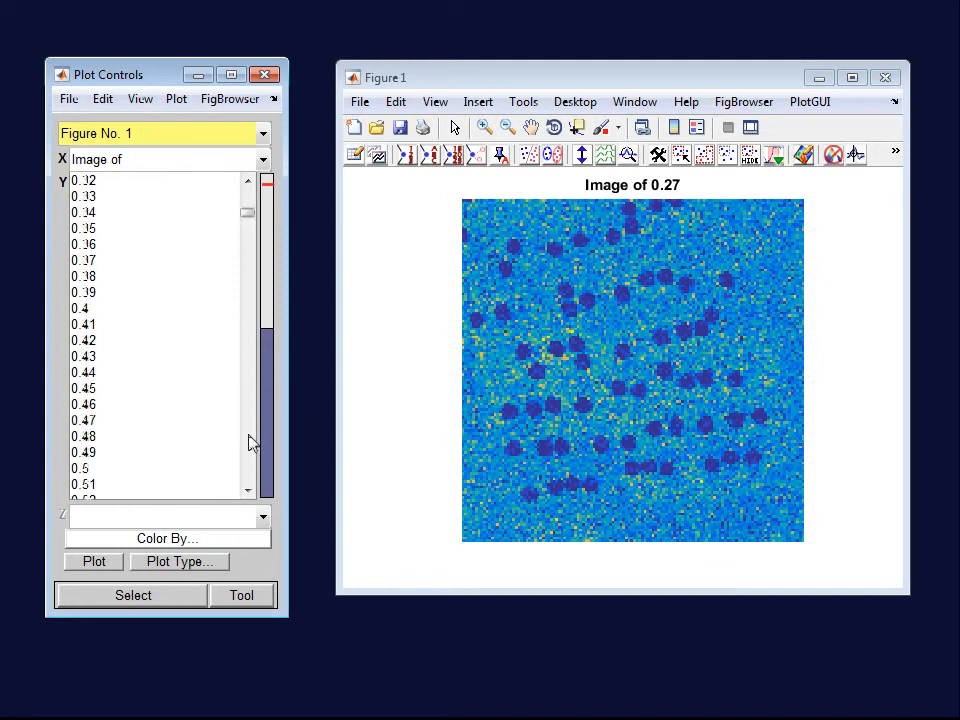
{"action": "left_click", "coordinate": [252, 443]}
{"action": "left_click", "coordinate": [251, 443]}
{"action": "left_click", "coordinate": [139, 404]}
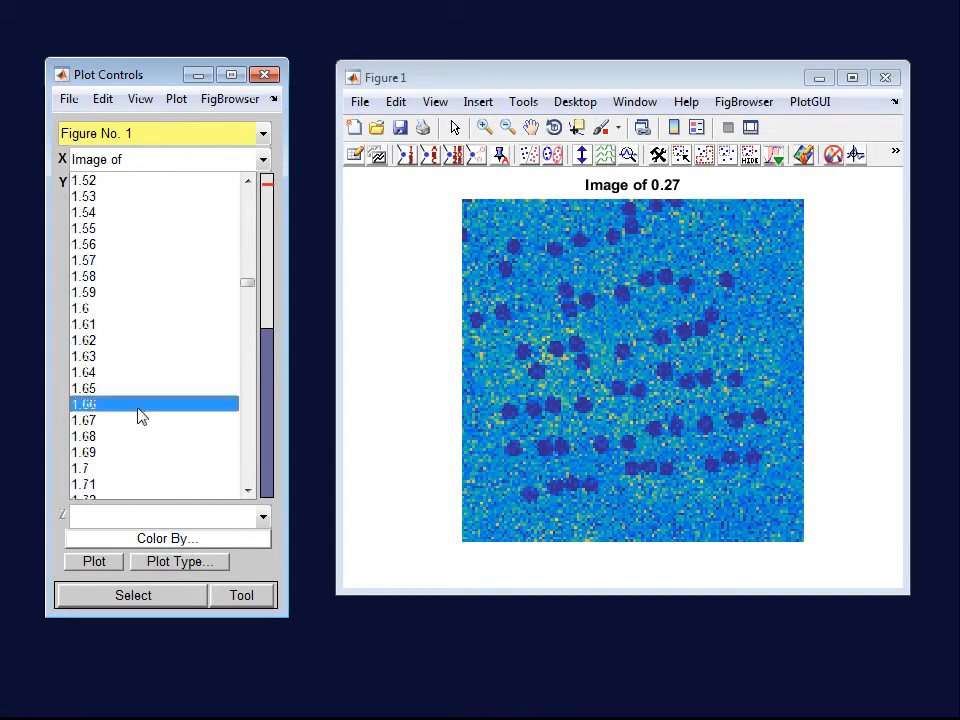
{"action": "left_click", "coordinate": [135, 420]}
{"action": "left_click", "coordinate": [140, 455]}
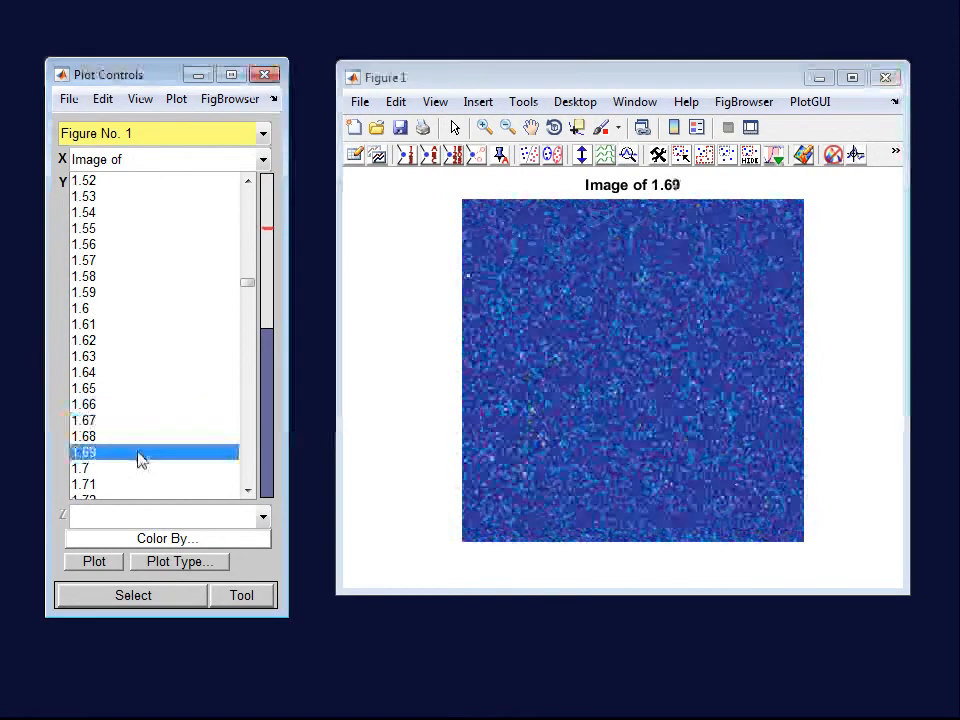
{"action": "scroll", "coordinate": [139, 459], "scroll_direction": "down", "scroll_amount": 2}
{"action": "left_click", "coordinate": [133, 424]}
{"action": "left_click", "coordinate": [139, 455]}
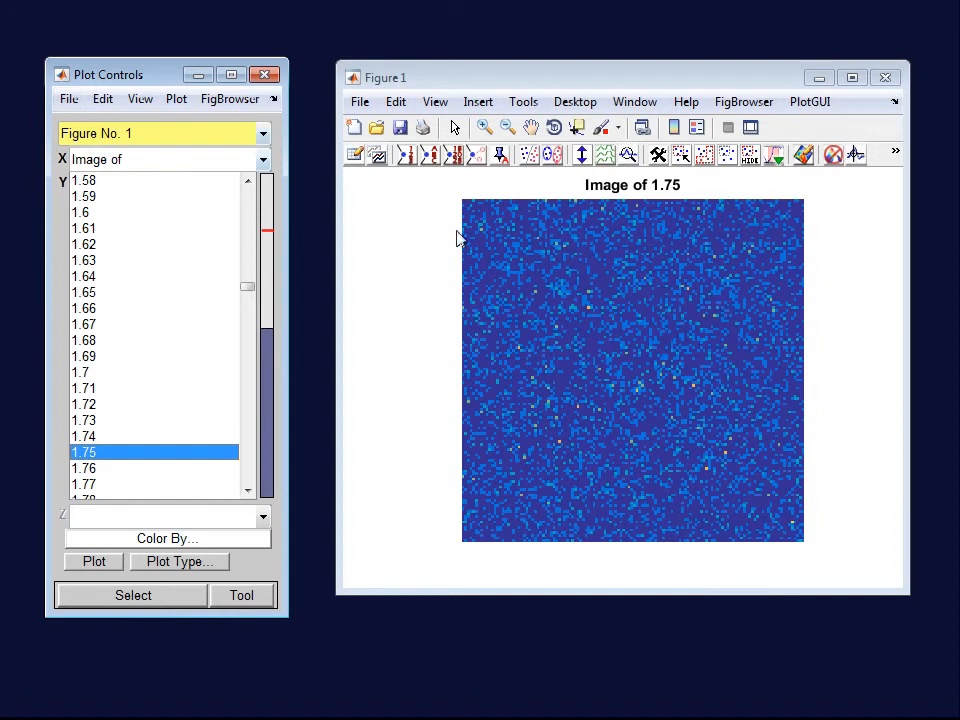
Step: Open the image data in Trend Tool, bring the Trend View window fully on screen and cancel the automatic peak markers
{"action": "left_click", "coordinate": [69, 100]}
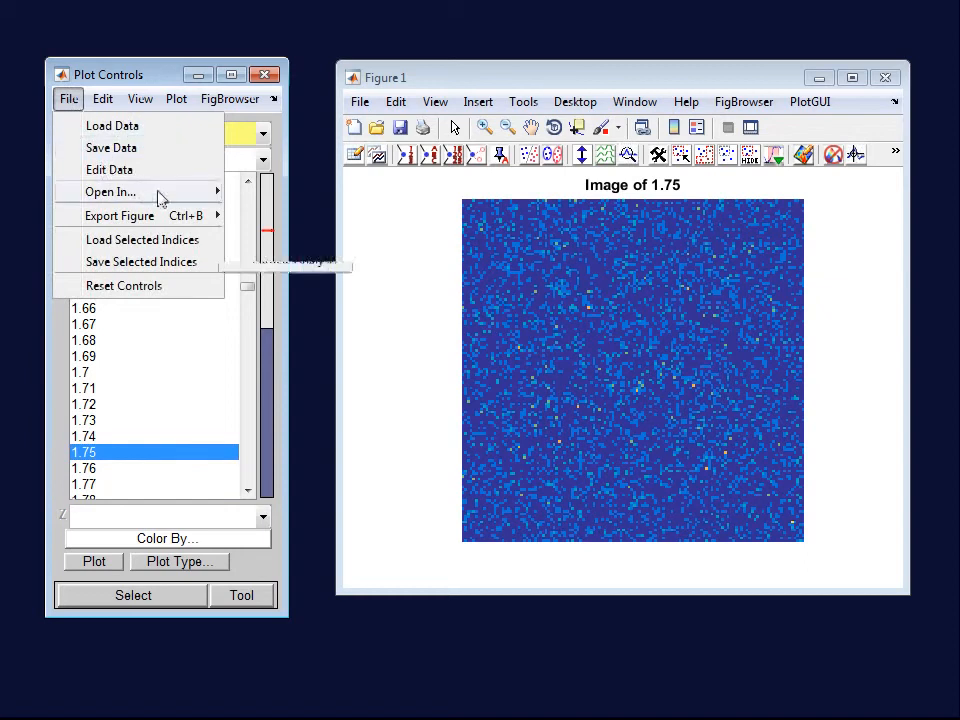
{"action": "mouse_move", "coordinate": [162, 200]}
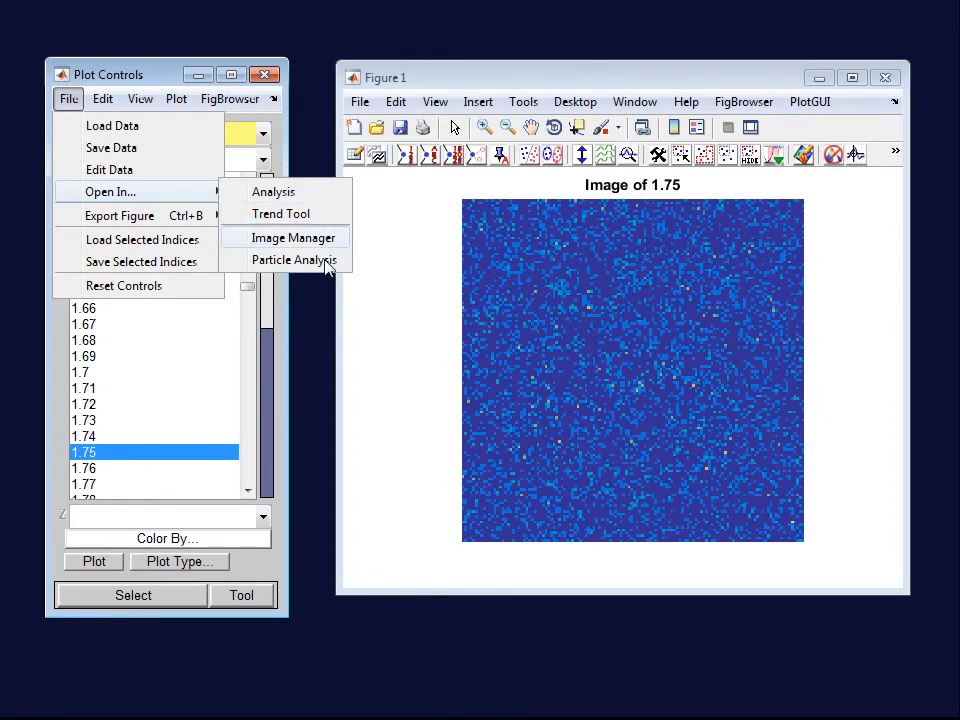
{"action": "left_click", "coordinate": [292, 217]}
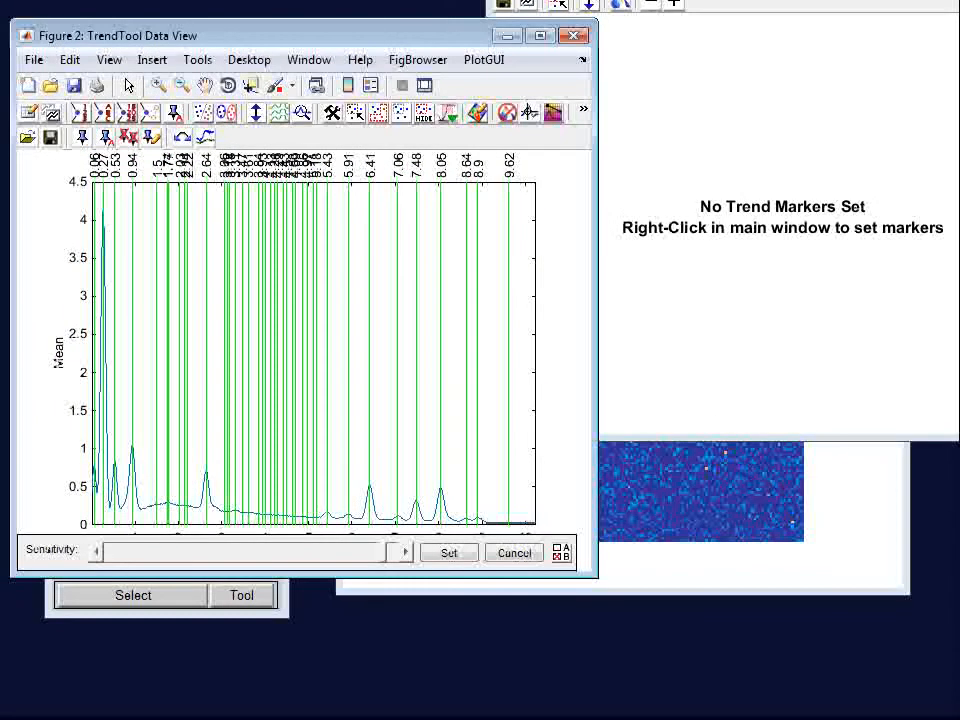
{"action": "left_click_drag", "start_coordinate": [669, 0], "coordinate": [575, 43]}
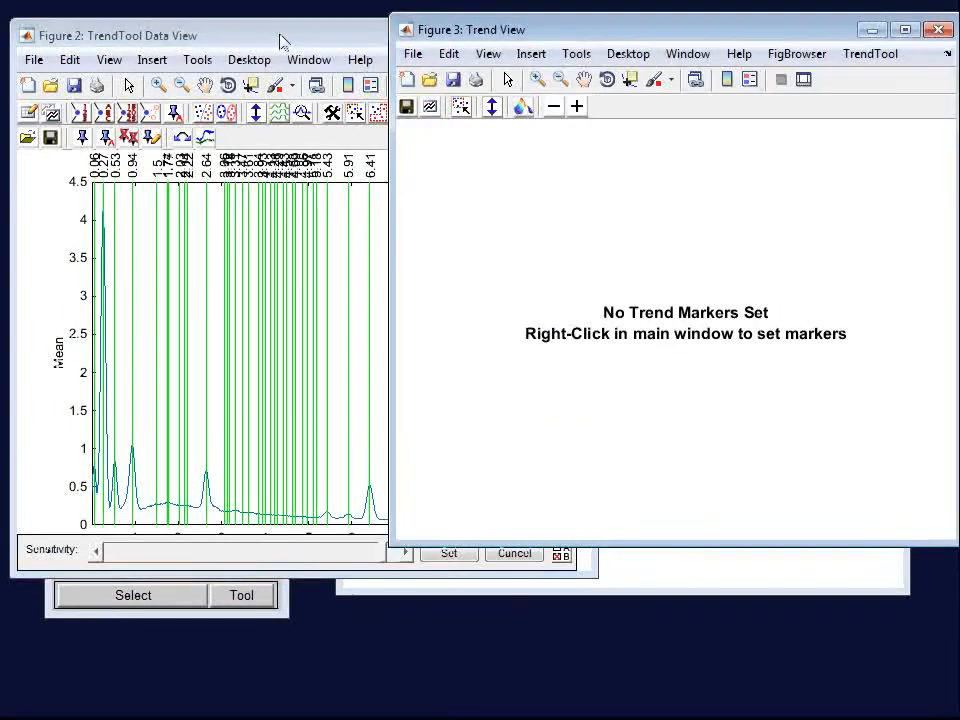
{"action": "left_click", "coordinate": [268, 43]}
{"action": "left_click", "coordinate": [522, 557]}
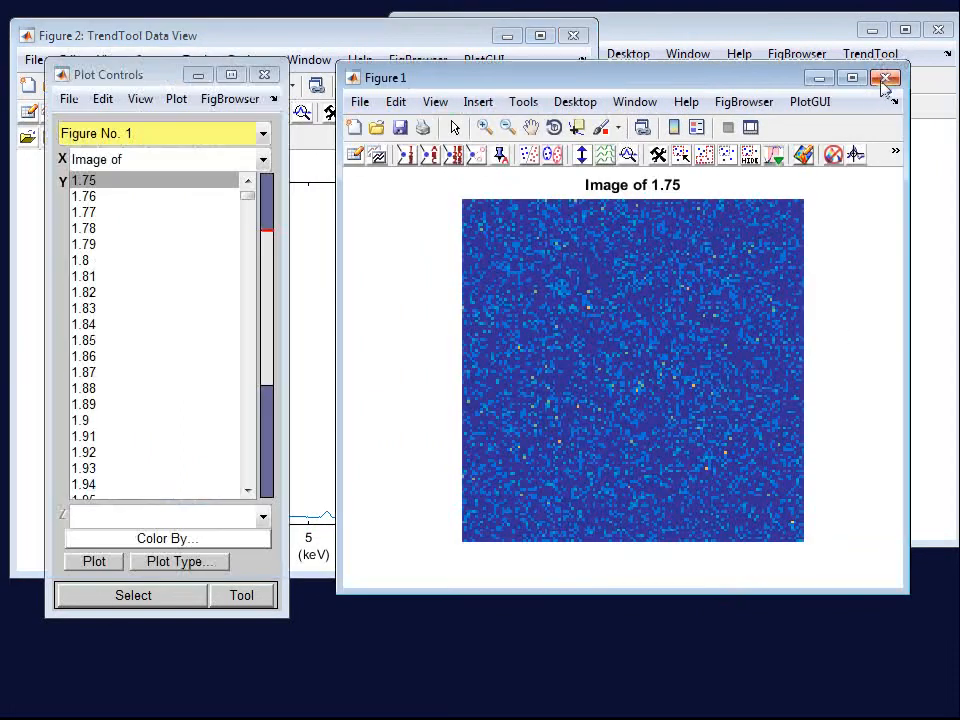
Step: Close Figure 1 and resize the TrendTool Data View and Trend View windows to sit side by side
{"action": "left_click", "coordinate": [883, 79]}
{"action": "left_click_drag", "start_coordinate": [669, 31], "coordinate": [661, 39]}
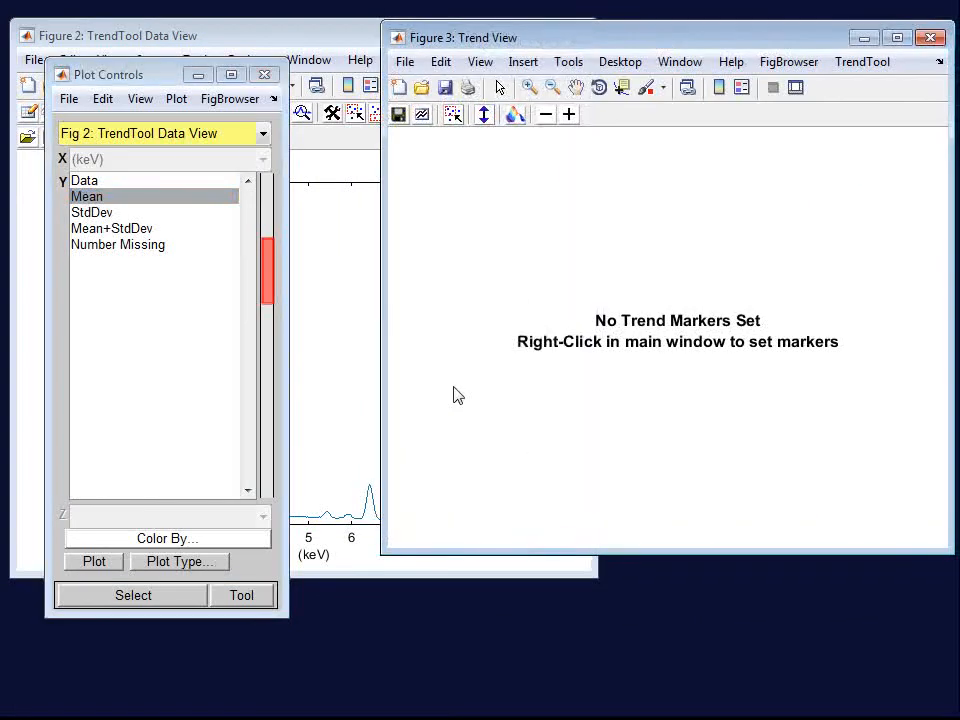
{"action": "left_click_drag", "start_coordinate": [385, 431], "coordinate": [491, 444]}
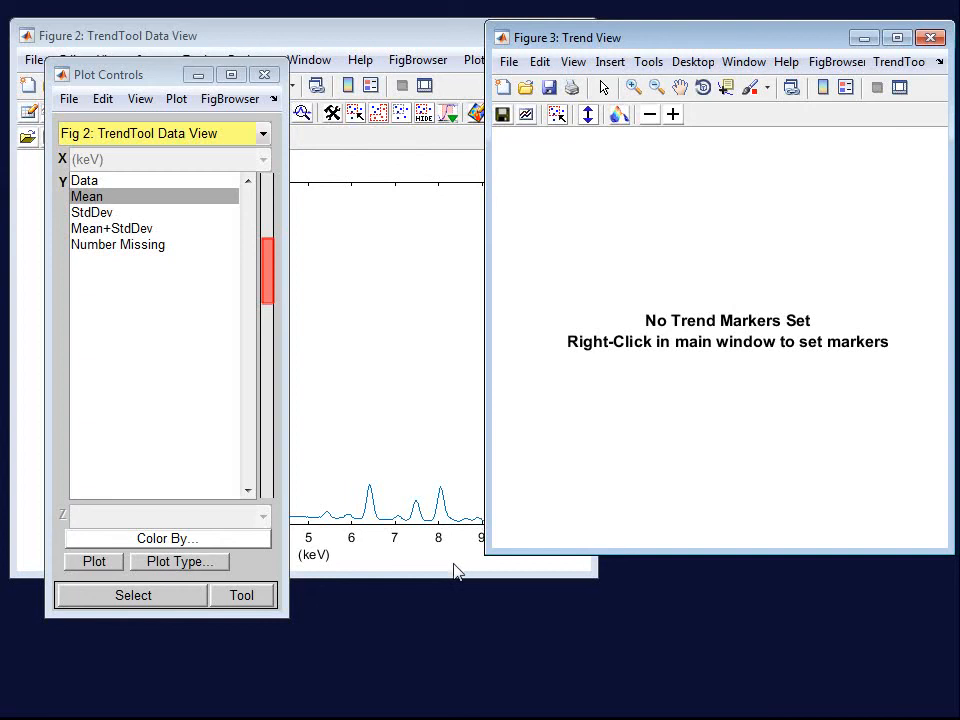
{"action": "left_click", "coordinate": [454, 570]}
{"action": "left_click_drag", "start_coordinate": [590, 570], "coordinate": [515, 551]}
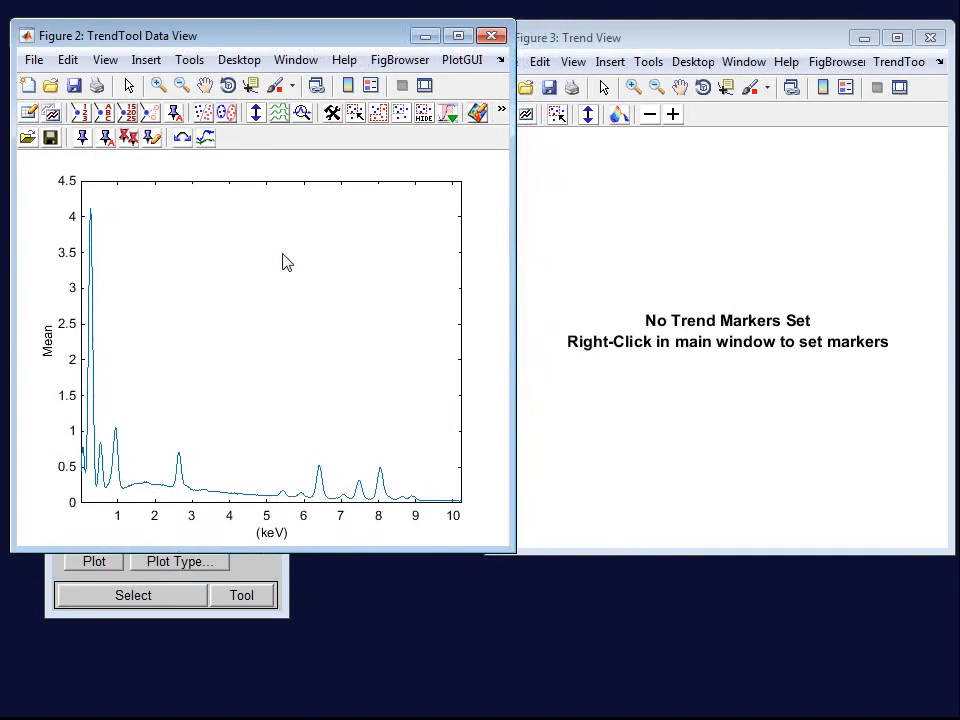
Step: Try automatic peak finding on the mean spectrum with the sensitivity adjusted to mark only the main peaks, and cancel it
{"action": "left_click", "coordinate": [175, 113]}
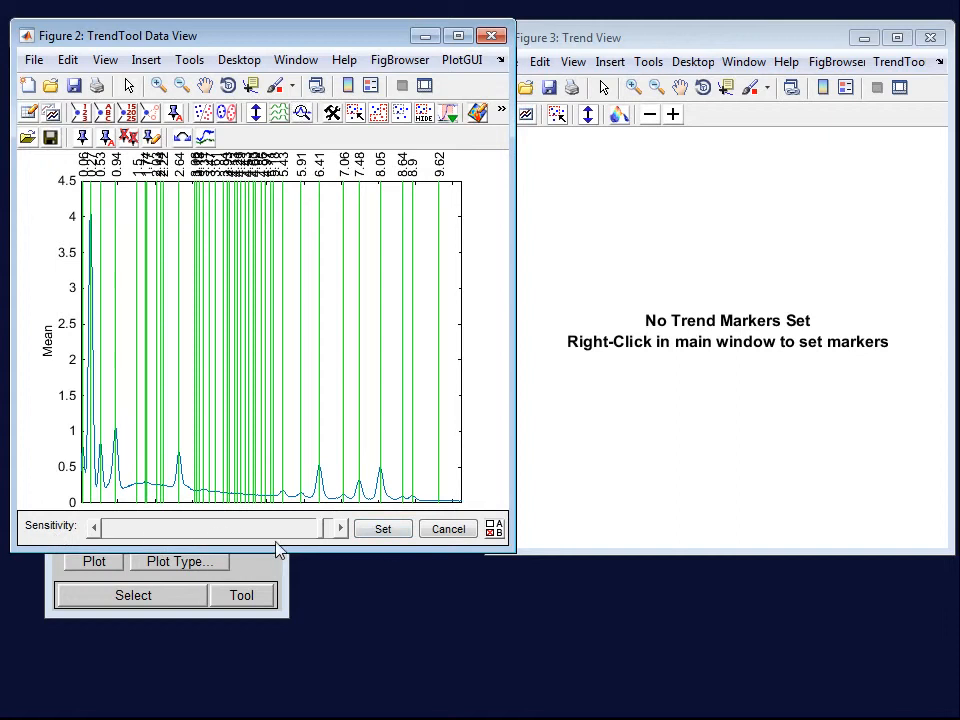
{"action": "left_click_drag", "start_coordinate": [328, 529], "coordinate": [300, 533]}
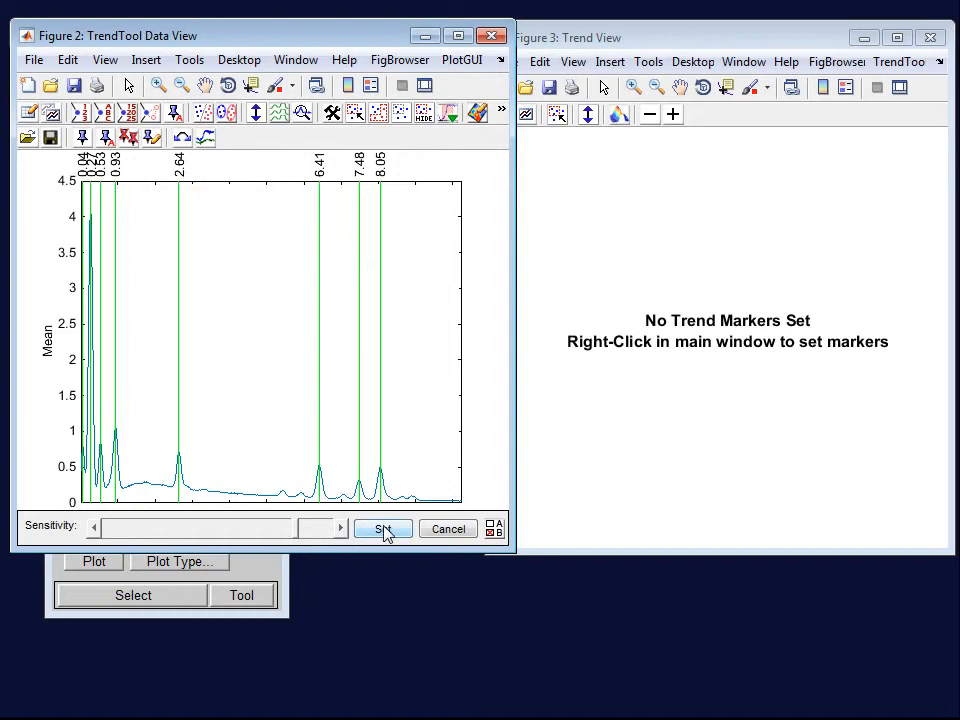
{"action": "left_click", "coordinate": [448, 530]}
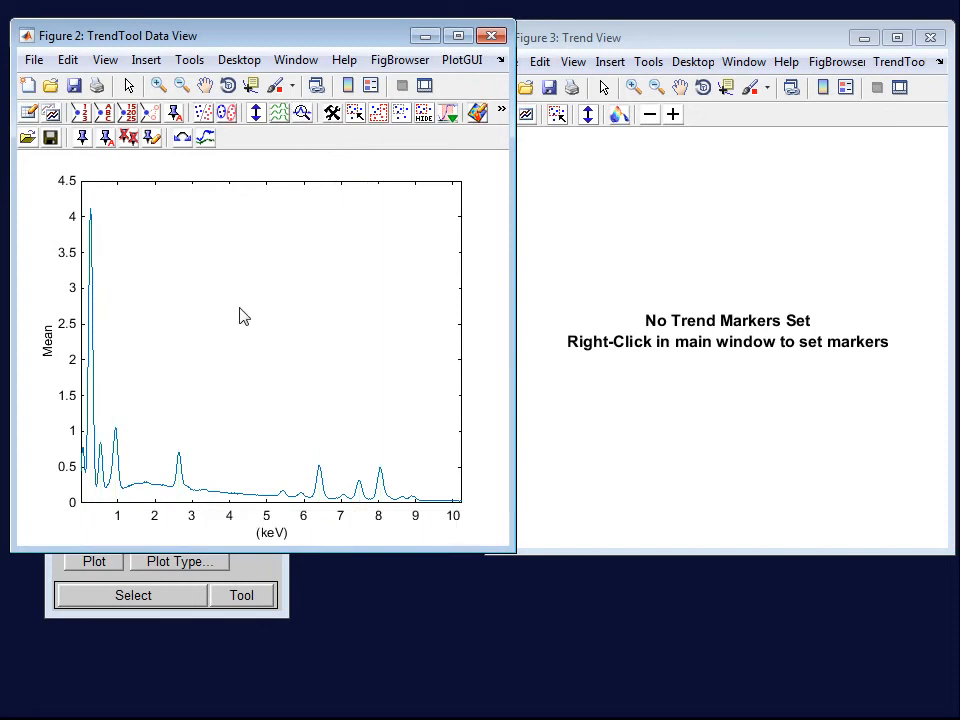
Step: Add a trend marker to the mean spectrum and move it to the peak at about 6.4 keV, and on to about 6 keV
{"action": "left_click", "coordinate": [83, 138]}
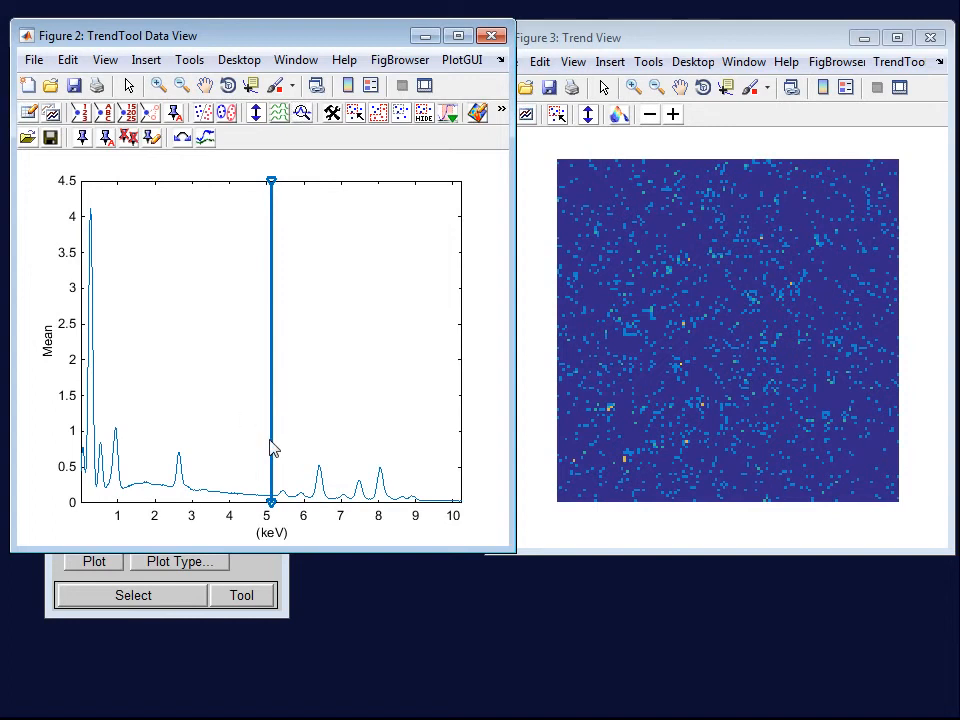
{"action": "left_click_drag", "start_coordinate": [272, 448], "coordinate": [322, 461]}
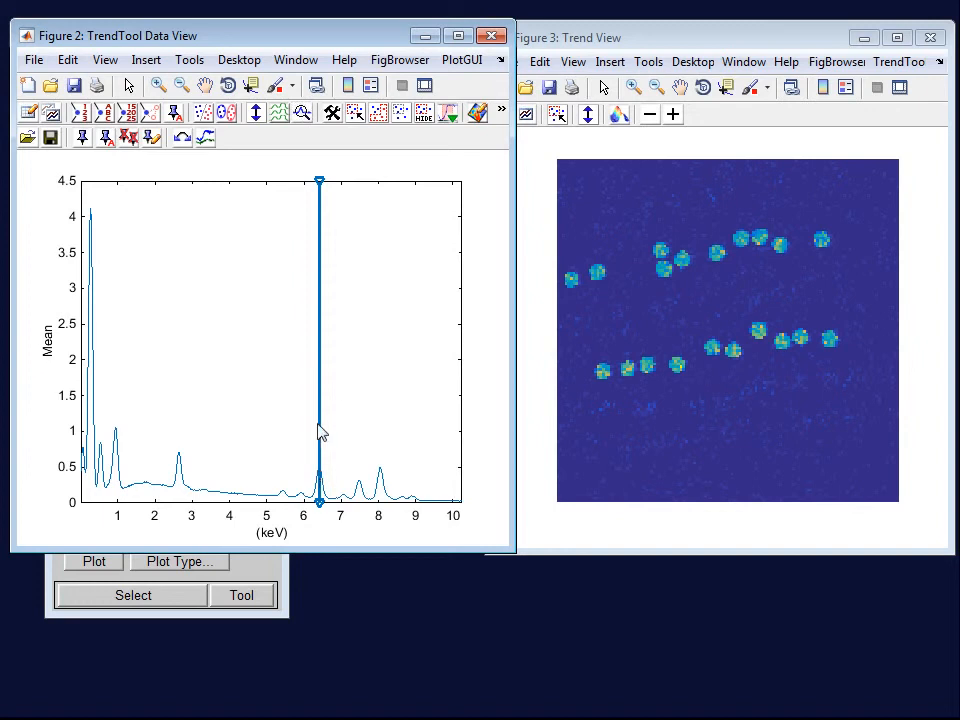
{"action": "mouse_move", "coordinate": [324, 433]}
{"action": "left_mouse_down"}
{"action": "mouse_move", "coordinate": [382, 451]}
{"action": "mouse_move", "coordinate": [96, 456]}
{"action": "mouse_move", "coordinate": [146, 444]}
{"action": "mouse_move", "coordinate": [268, 463]}
{"action": "mouse_move", "coordinate": [307, 486]}
{"action": "left_mouse_up"}
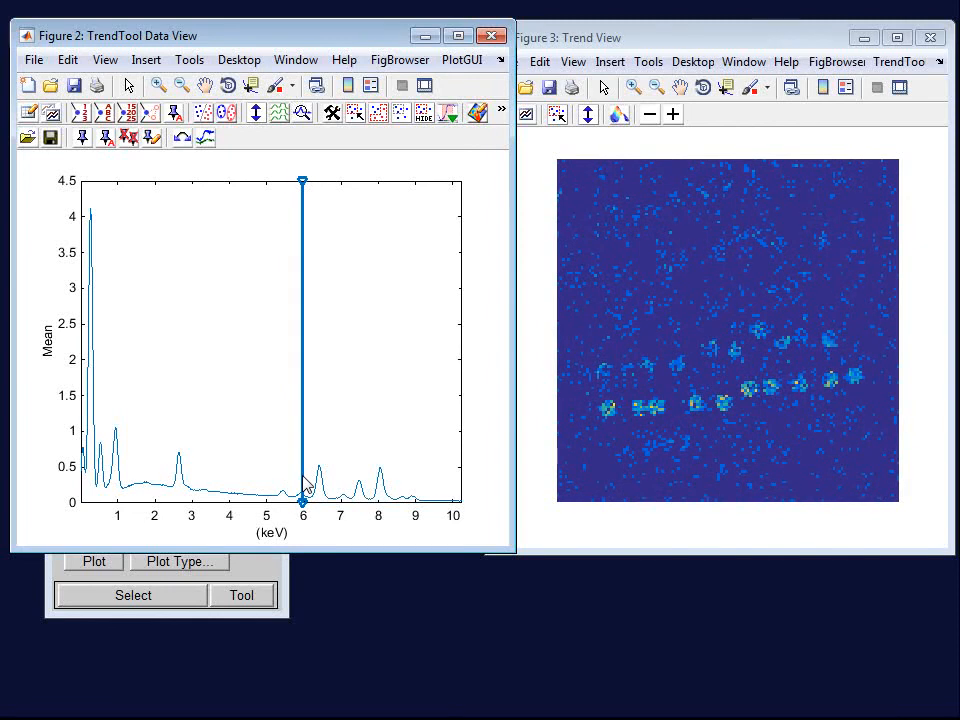
Step: Box-select pixels on a bright spot in the lower row of the 6 keV trend image to plot their spectra
{"action": "left_click", "coordinate": [537, 158]}
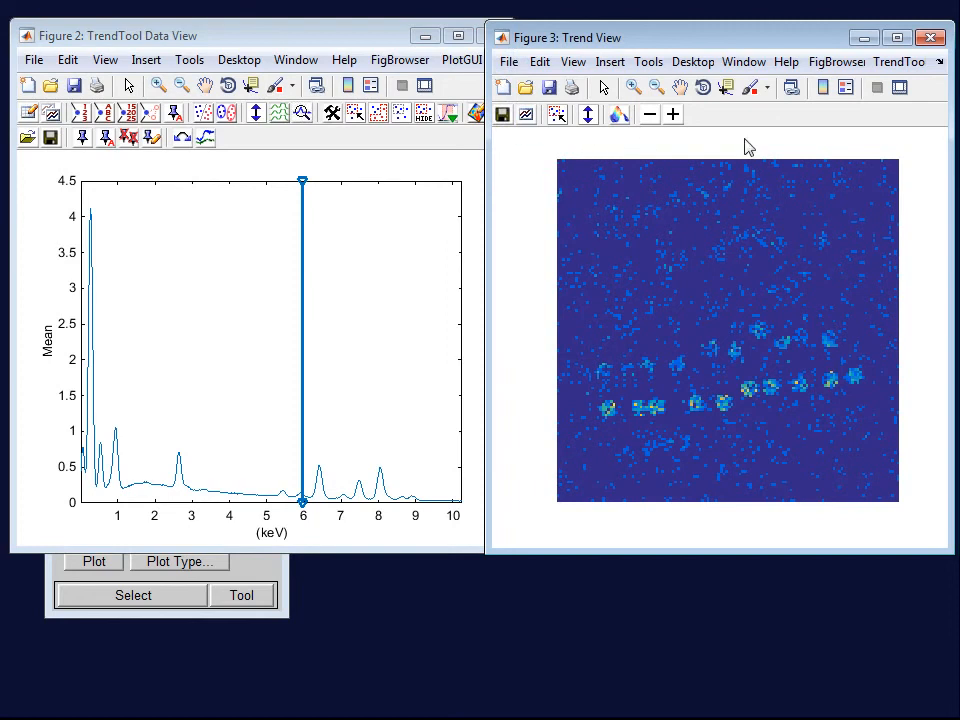
{"action": "left_click", "coordinate": [559, 117]}
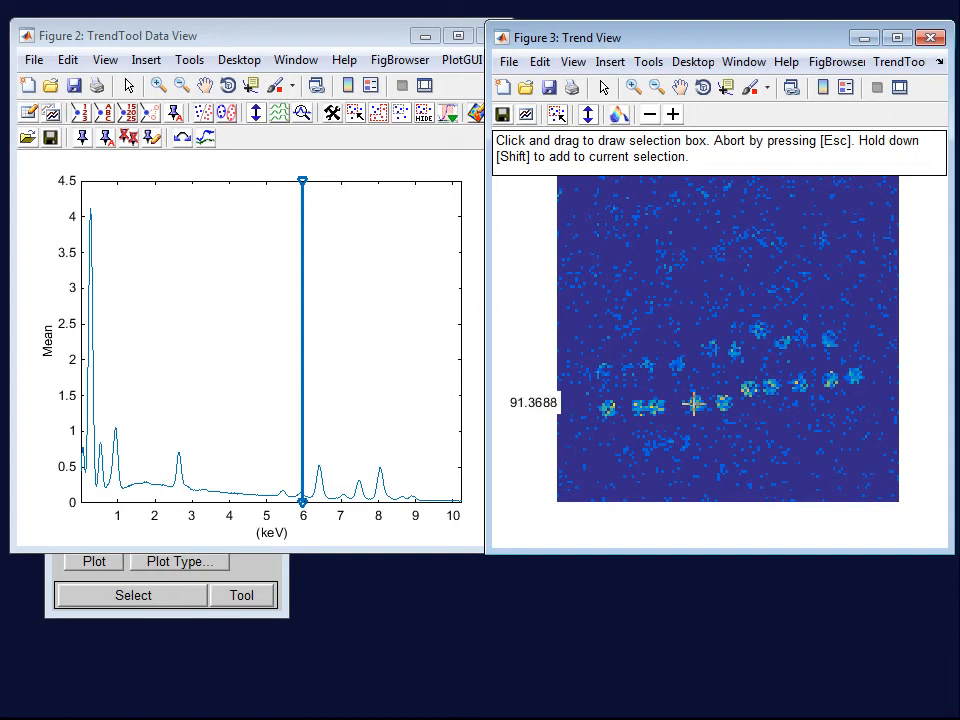
{"action": "left_click", "coordinate": [693, 403]}
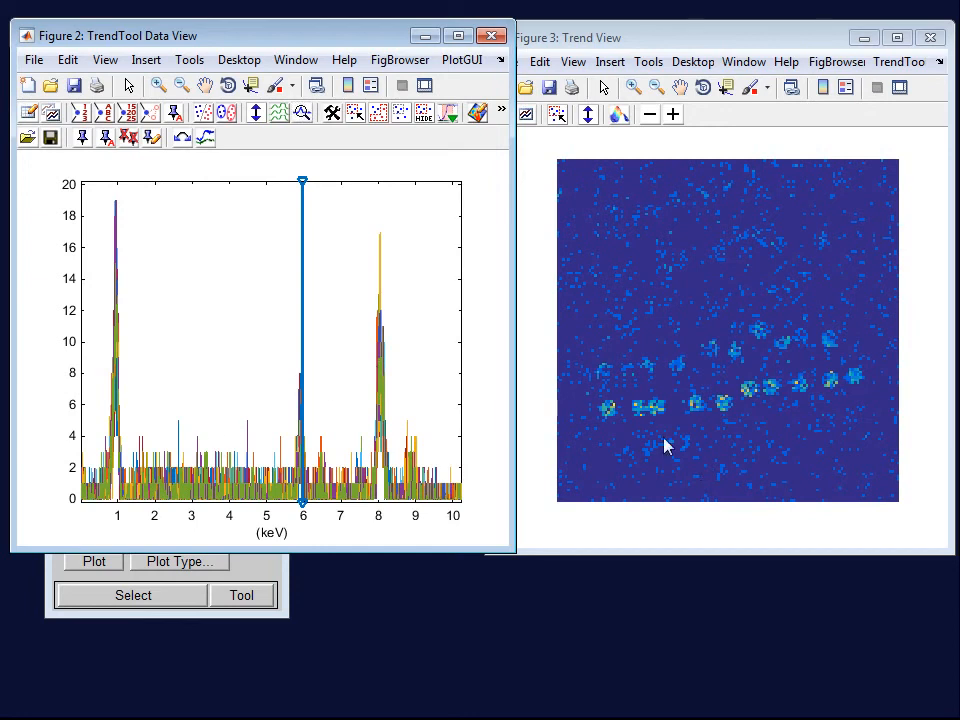
Step: Move the Plot Controls window aside and switch the TrendTool Data View back to Data Summary
{"action": "left_click", "coordinate": [287, 566]}
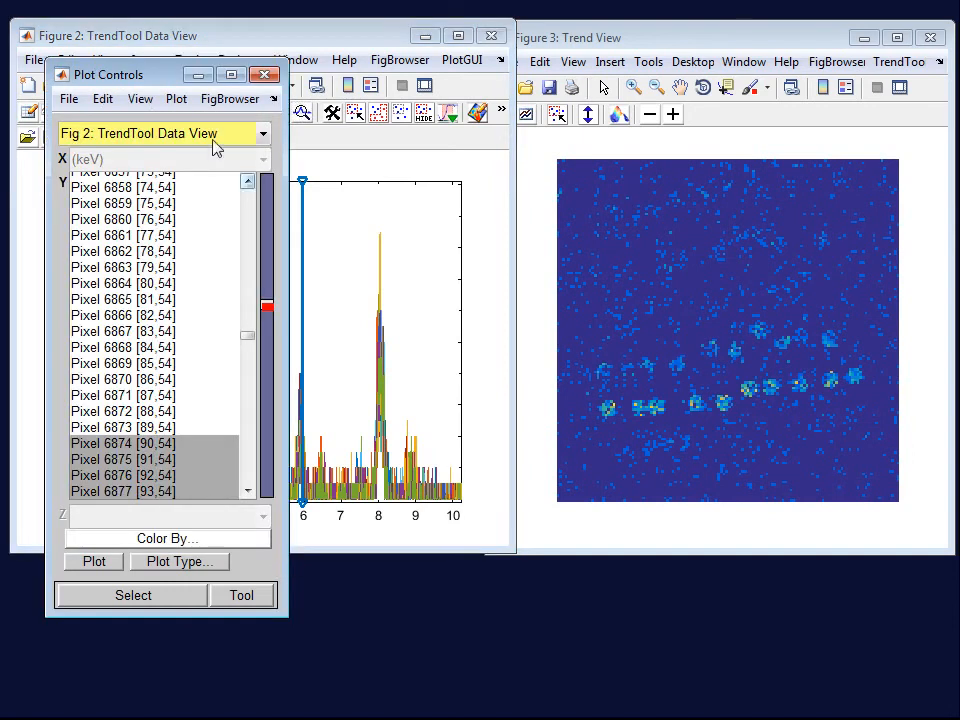
{"action": "left_click_drag", "start_coordinate": [140, 83], "coordinate": [190, 80]}
{"action": "left_click", "coordinate": [225, 99]}
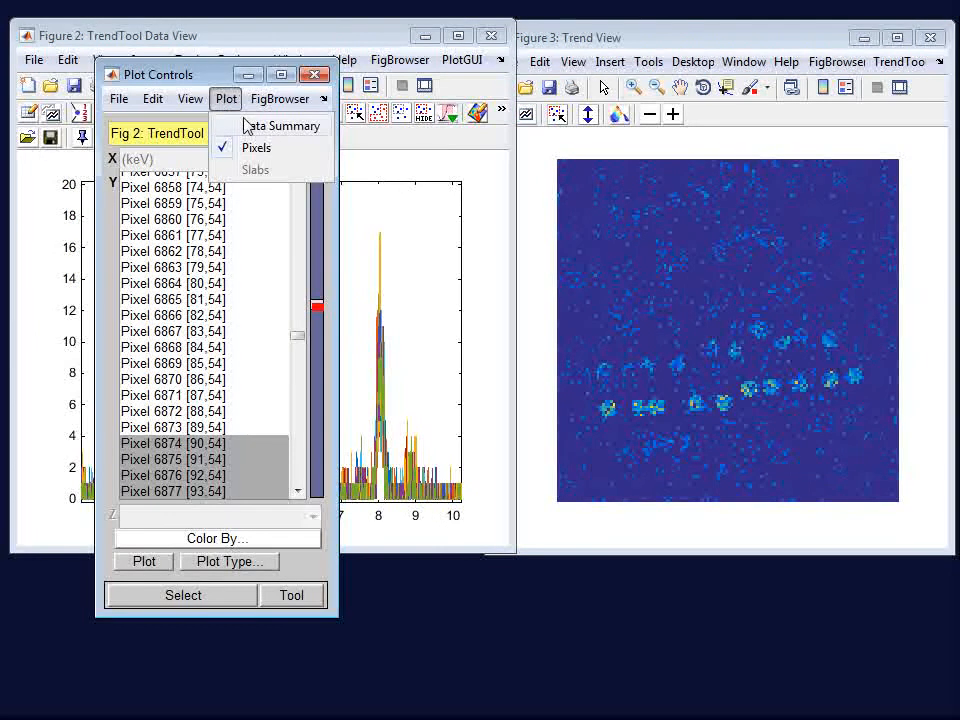
{"action": "left_click", "coordinate": [259, 128]}
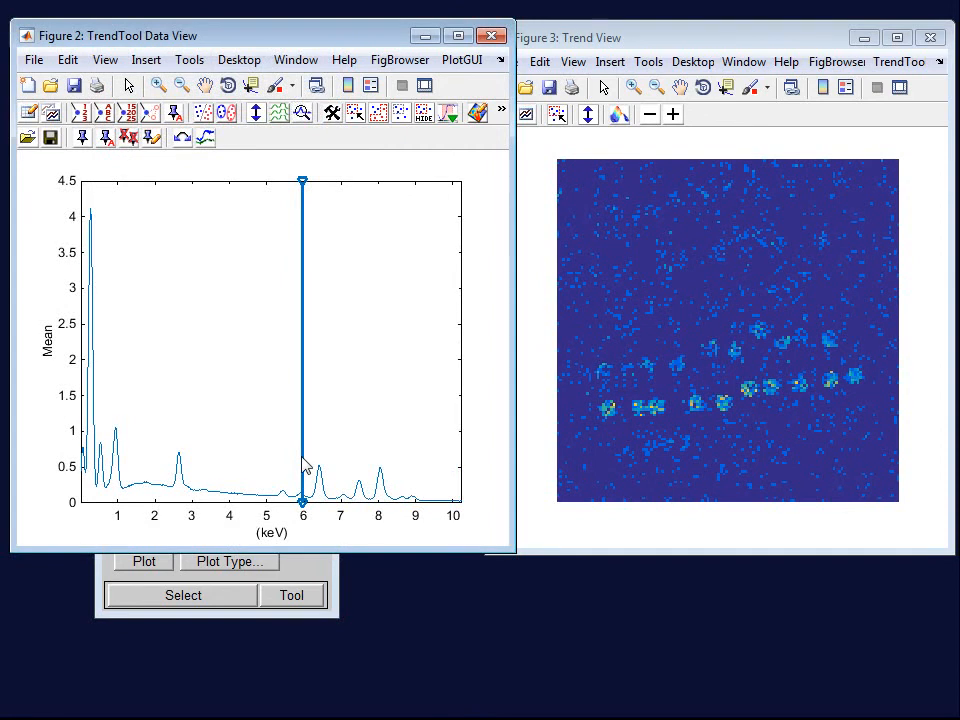
Step: Move the existing marker to about 6.5 keV, and add a second trend marker at about 1 keV
{"action": "left_click_drag", "start_coordinate": [305, 466], "coordinate": [324, 470]}
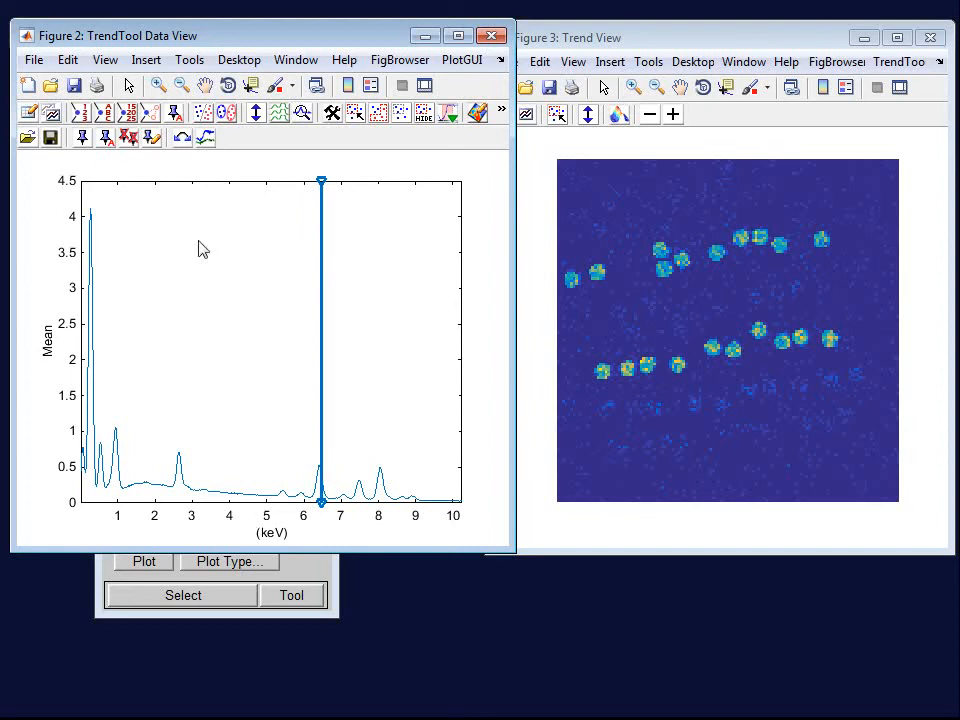
{"action": "left_click", "coordinate": [82, 137]}
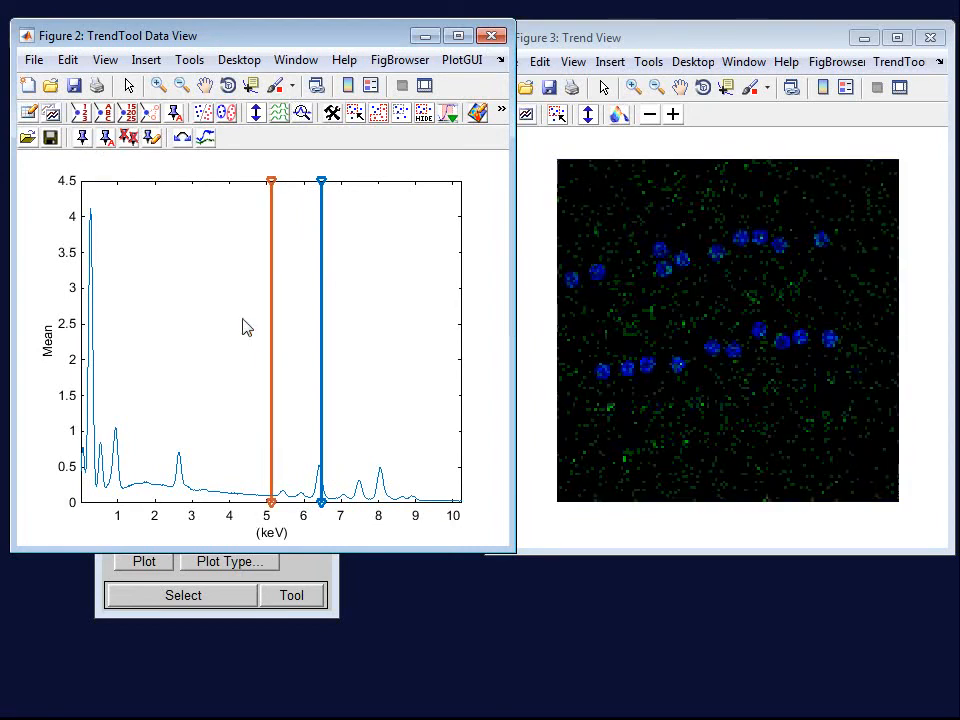
{"action": "left_click_drag", "start_coordinate": [270, 372], "coordinate": [119, 393]}
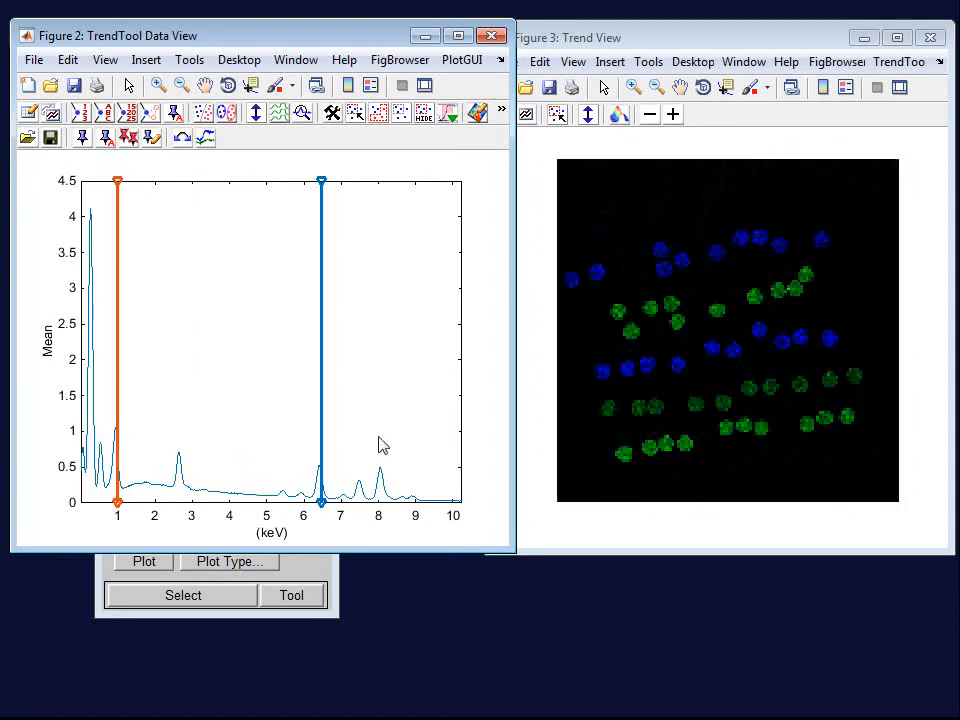
Step: Add a third trend marker at about 7.5 keV on the mean spectrum and autocontrast the trend image
{"action": "right_click", "coordinate": [360, 420]}
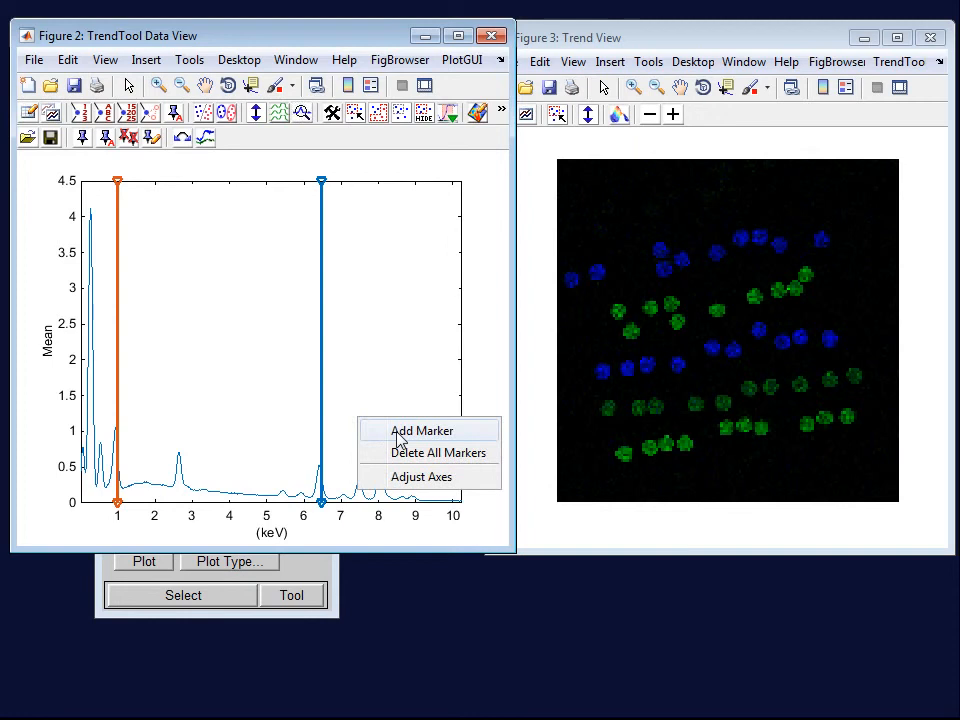
{"action": "left_click", "coordinate": [420, 431]}
{"action": "left_click", "coordinate": [360, 447]}
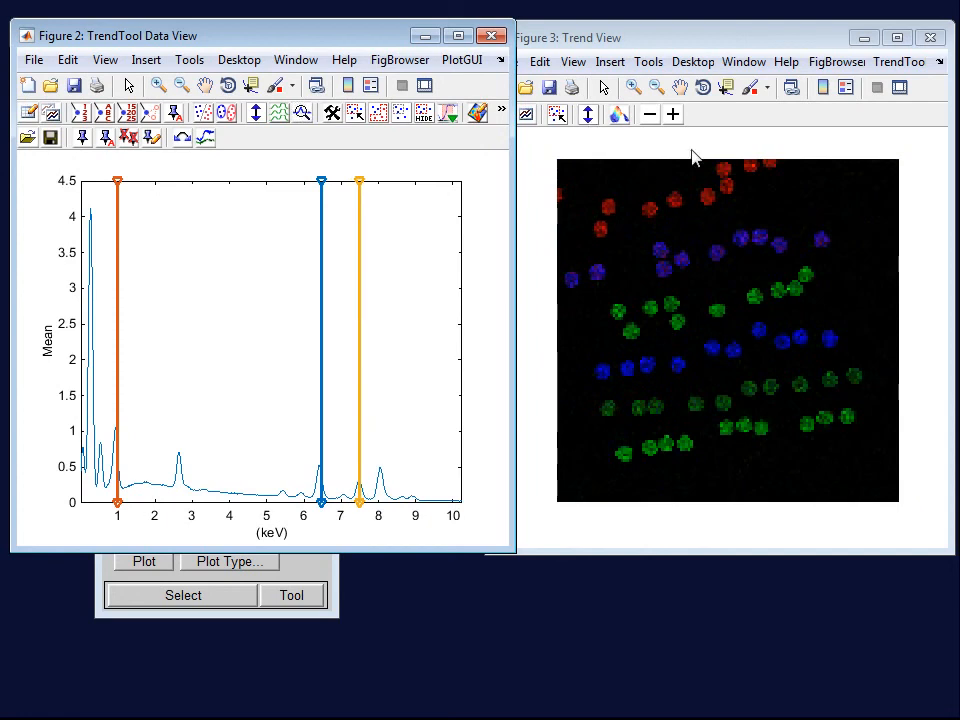
{"action": "left_click", "coordinate": [659, 42]}
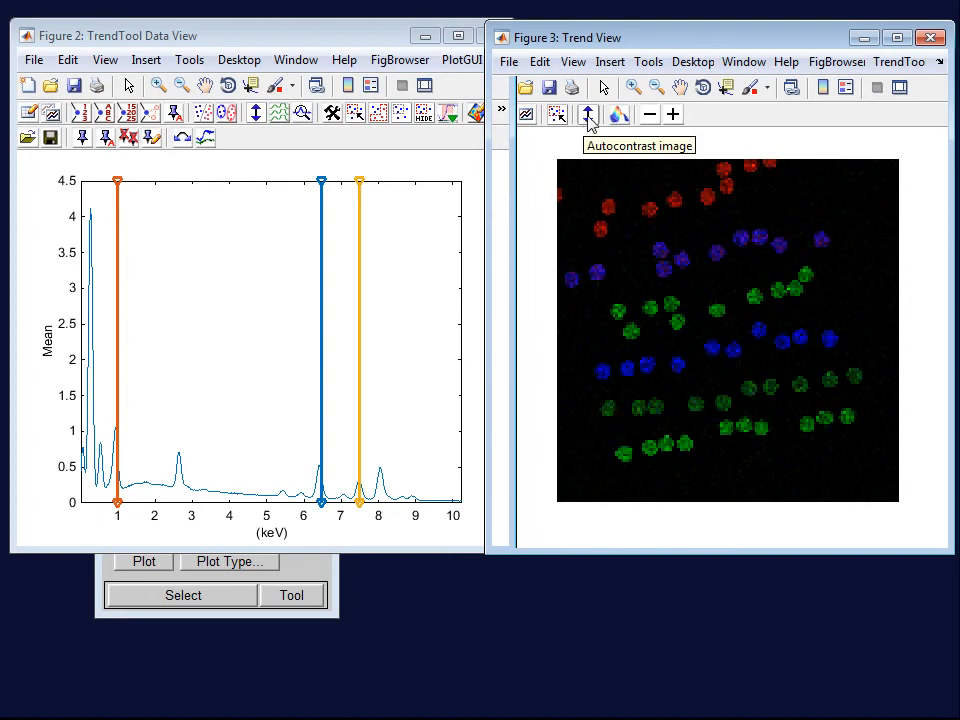
{"action": "left_click", "coordinate": [589, 117]}
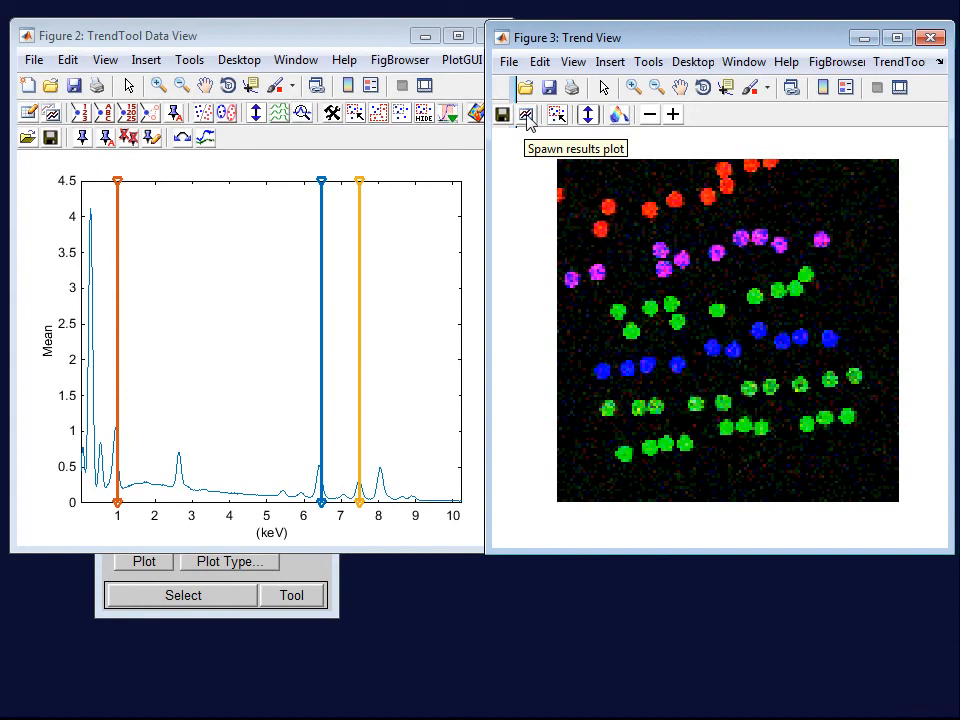
Step: Spawn a results plot from the trend image, view the 0.99 and 7.49 response images, and close the plot
{"action": "left_click", "coordinate": [527, 118]}
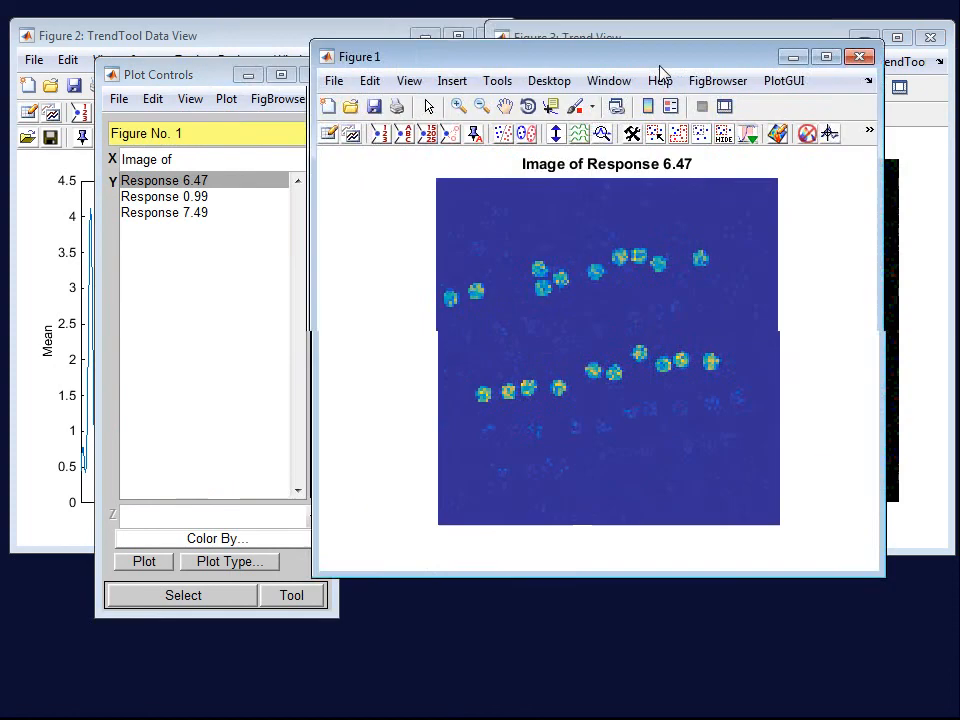
{"action": "left_click_drag", "start_coordinate": [660, 64], "coordinate": [714, 113]}
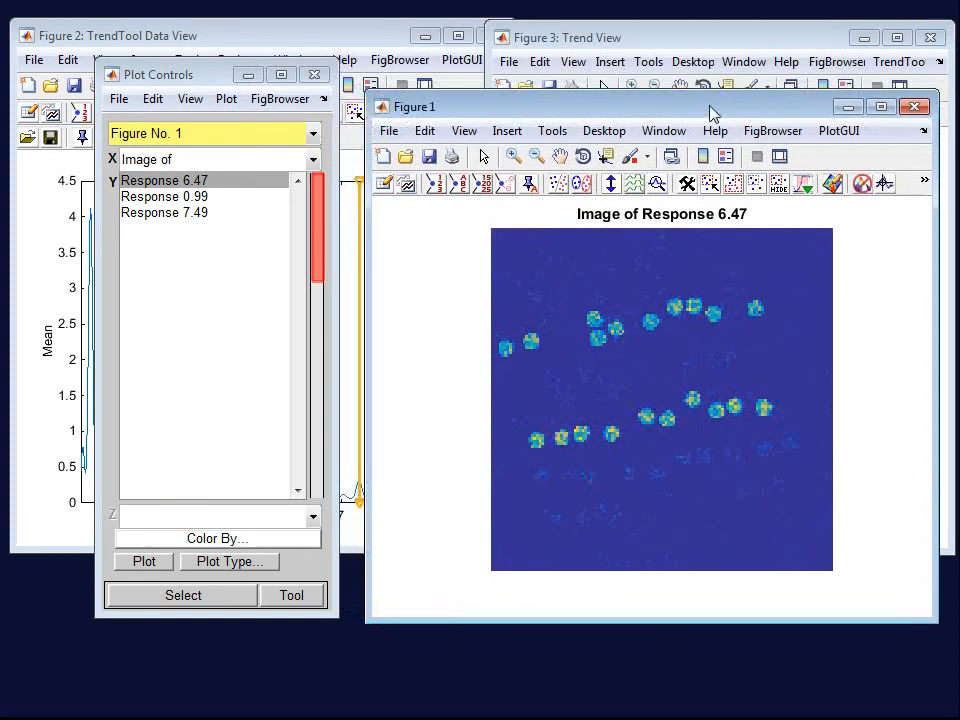
{"action": "left_click_drag", "start_coordinate": [190, 79], "coordinate": [180, 104]}
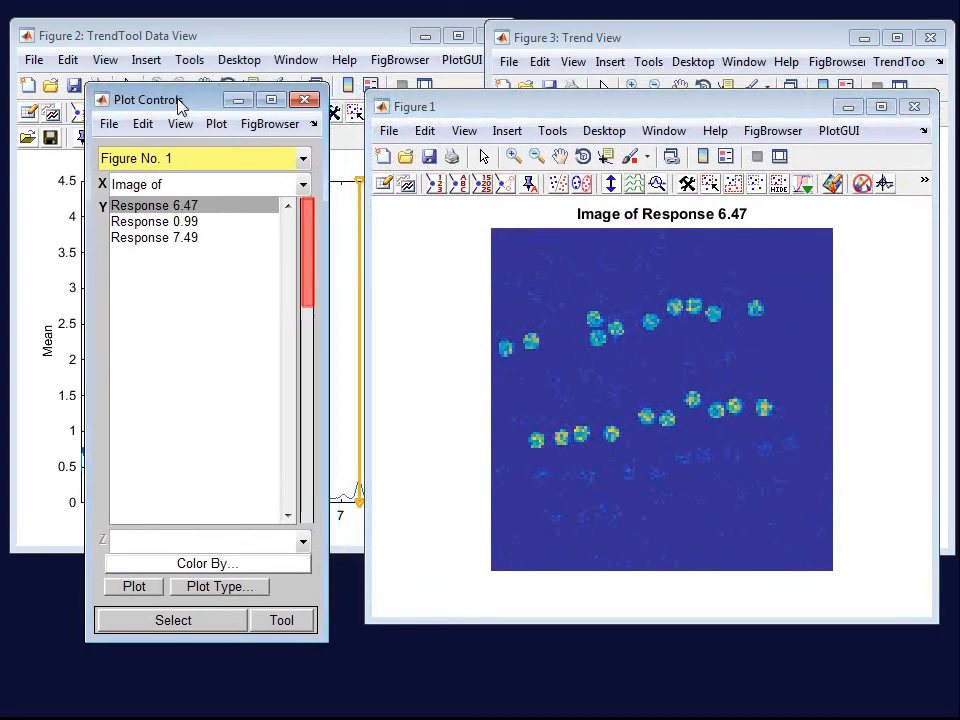
{"action": "left_click", "coordinate": [179, 222]}
{"action": "left_click", "coordinate": [185, 242]}
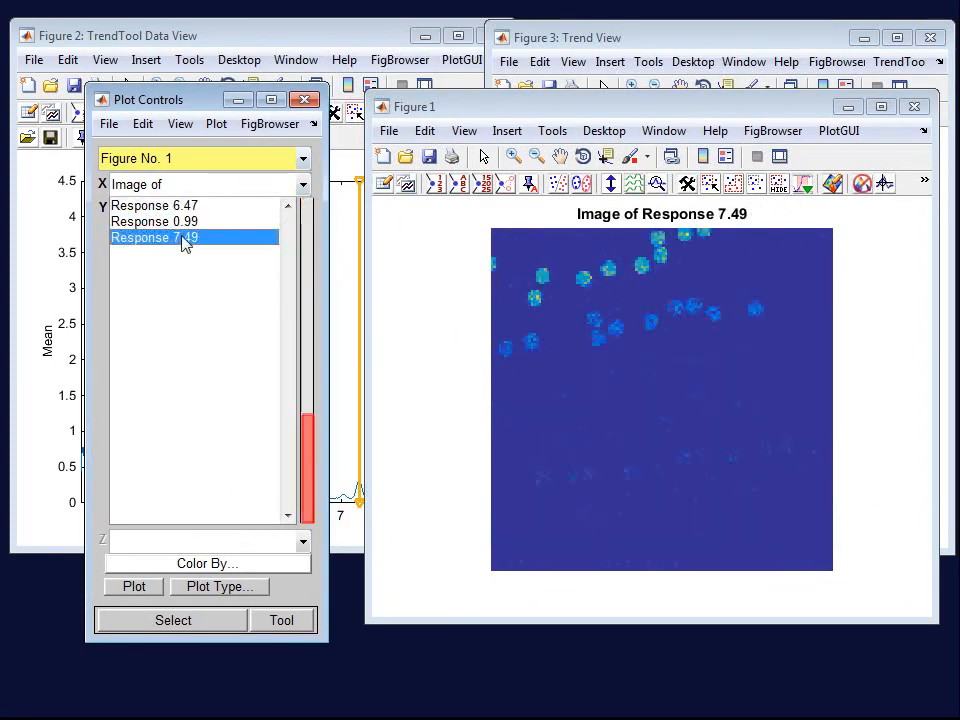
{"action": "left_click", "coordinate": [914, 107]}
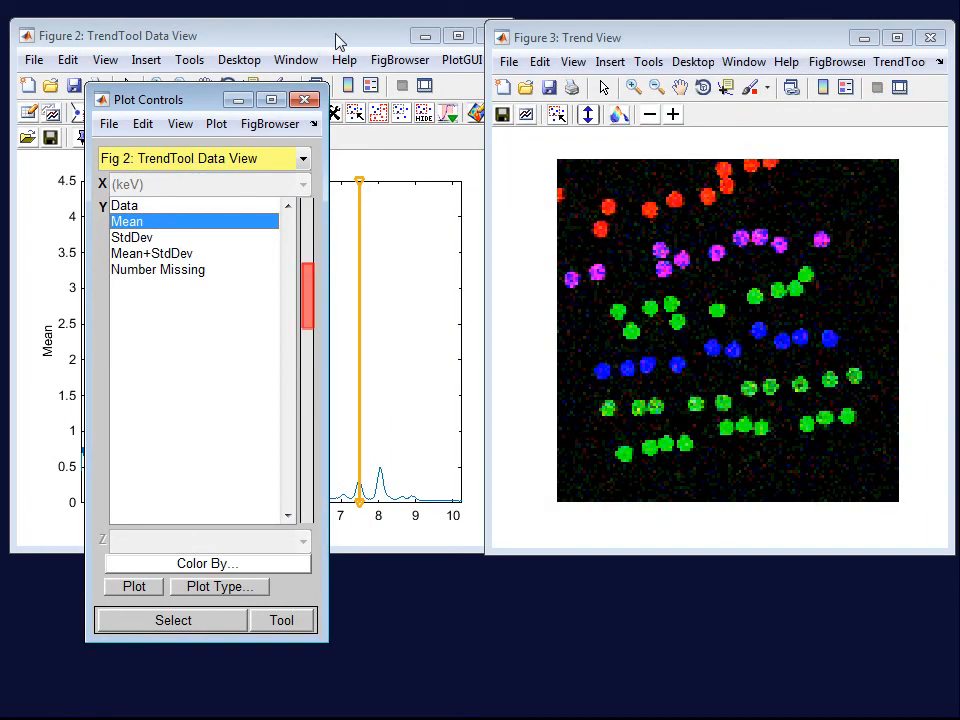
Step: Switch the 6.5 keV marker to Area mode and narrow its region to about 6.05 to 6.9 keV
{"action": "left_click", "coordinate": [336, 40]}
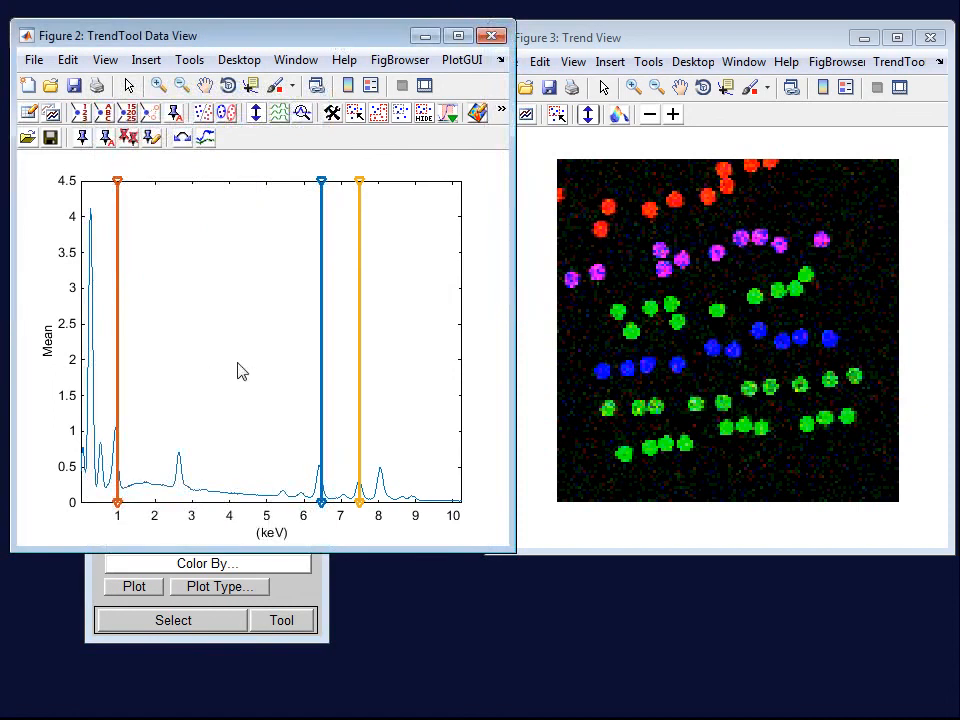
{"action": "right_click", "coordinate": [323, 379]}
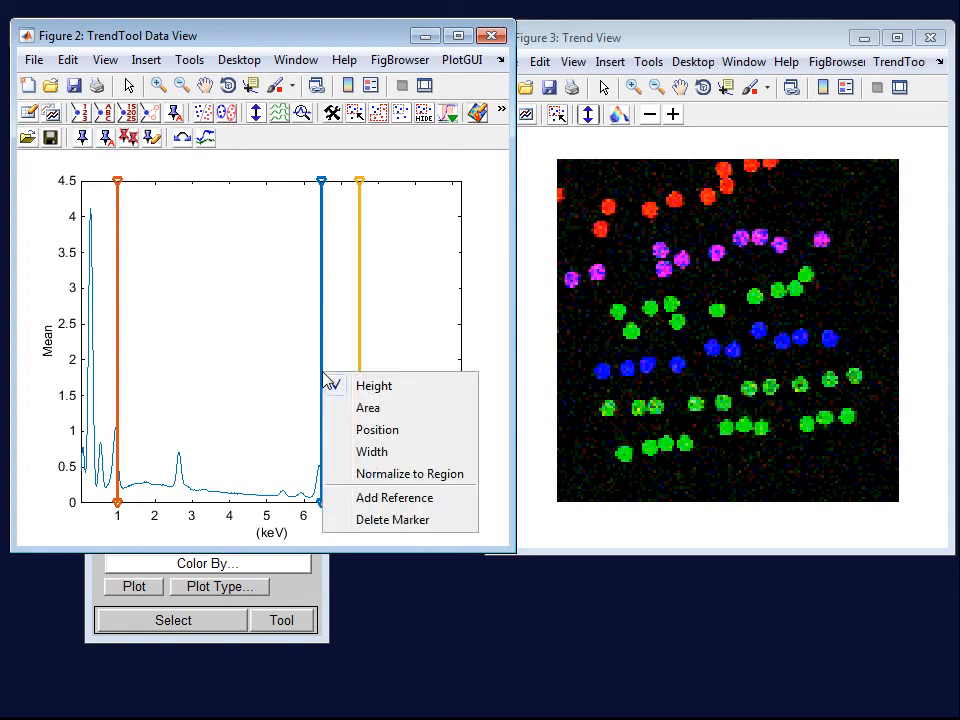
{"action": "left_click", "coordinate": [389, 416]}
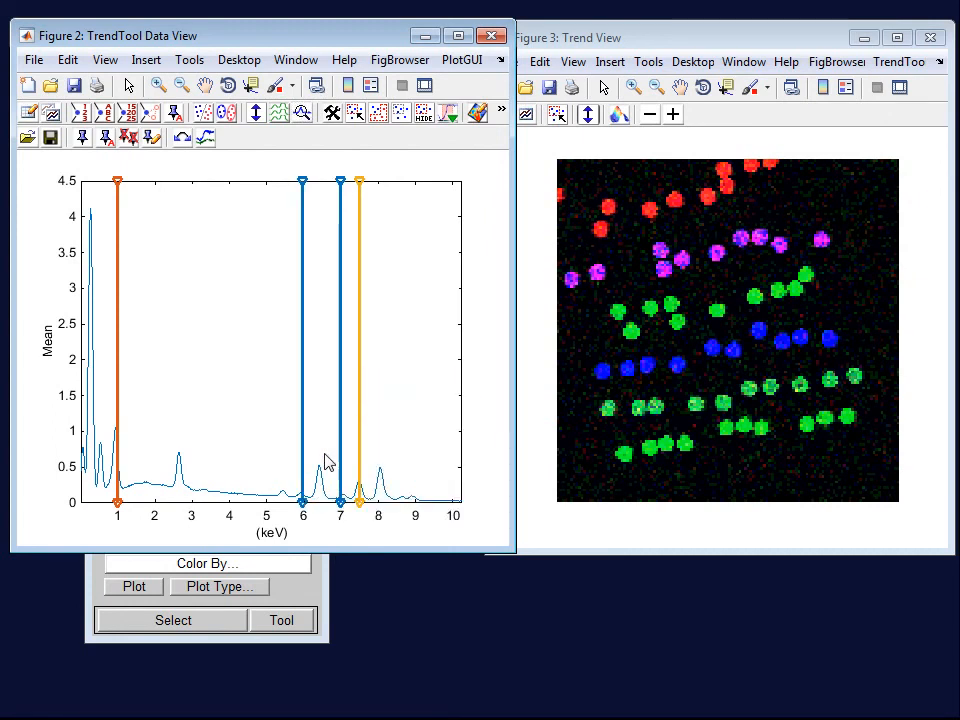
{"action": "left_click_drag", "start_coordinate": [302, 454], "coordinate": [337, 466]}
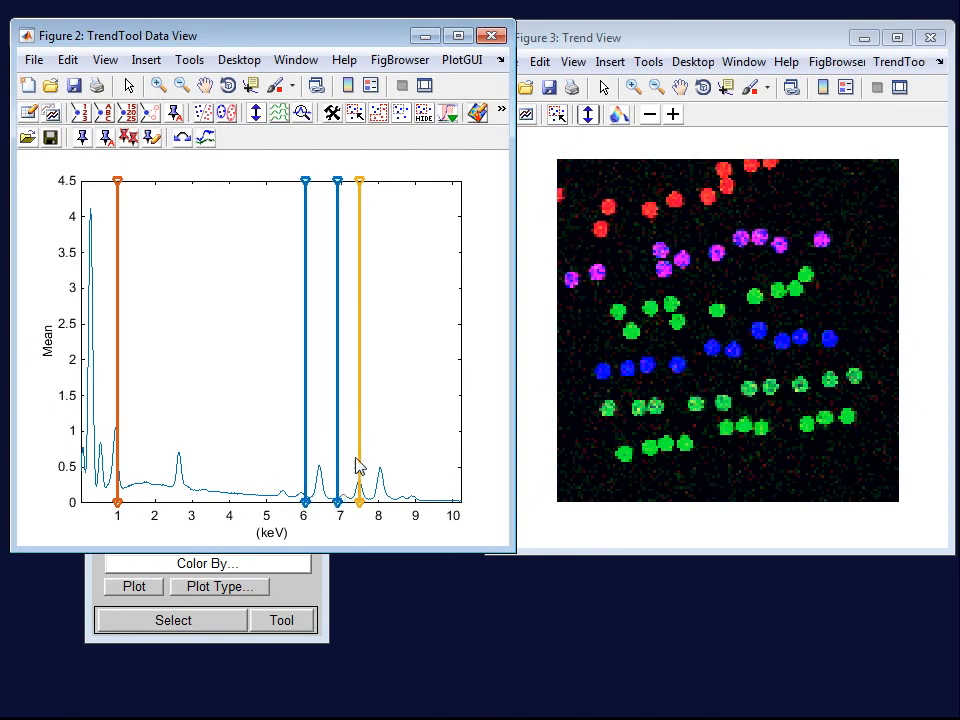
Step: Delete the trend markers at about 7.5 keV and about 1 keV, keeping the area region
{"action": "right_click", "coordinate": [359, 460]}
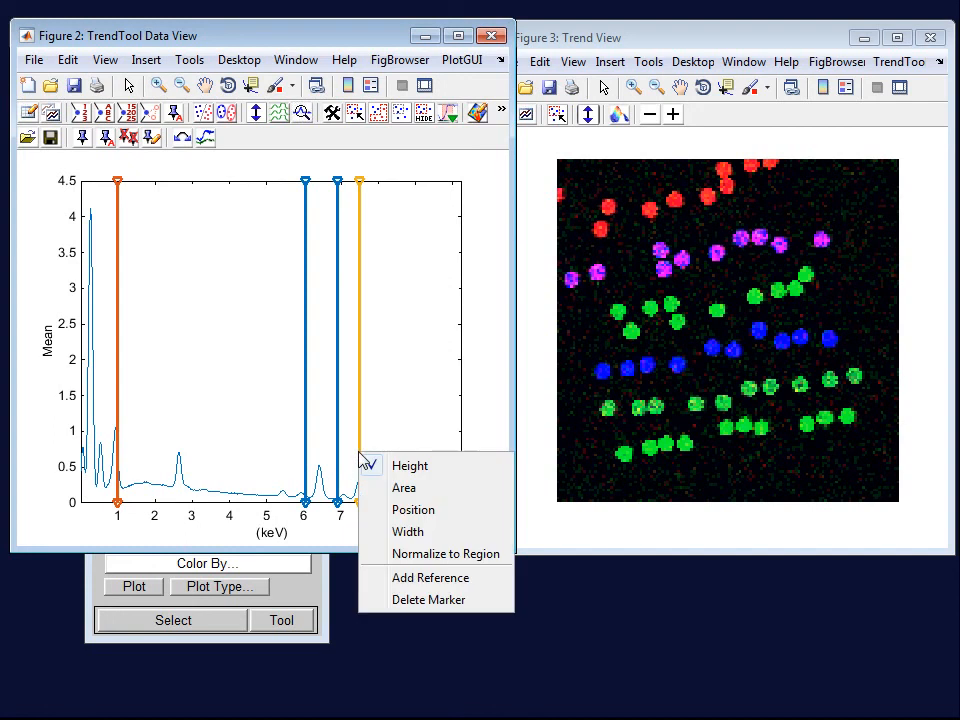
{"action": "left_click", "coordinate": [442, 600]}
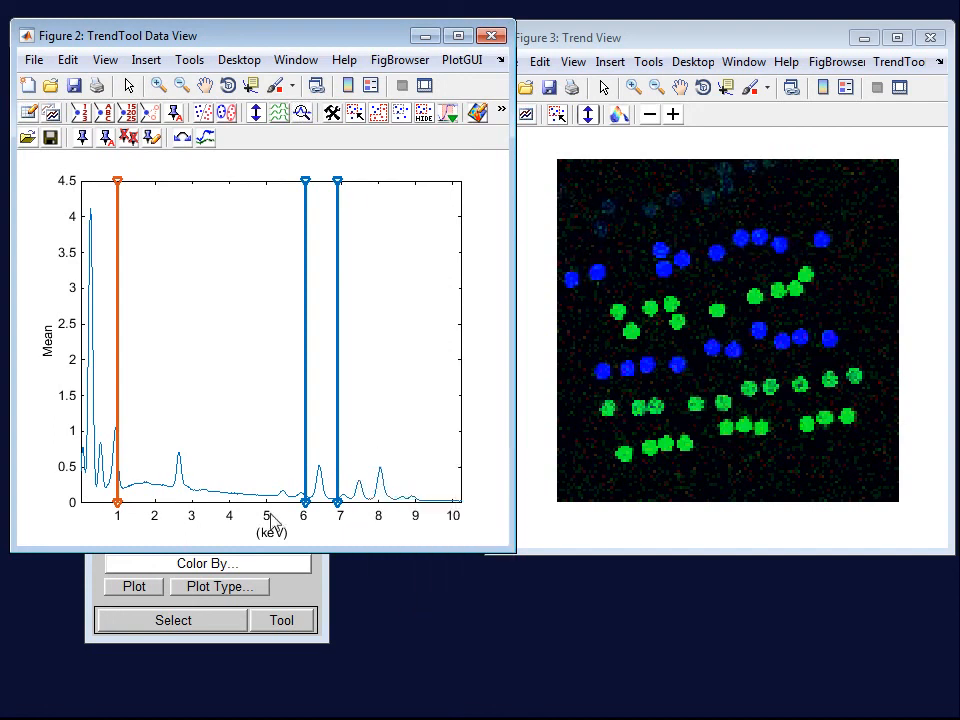
{"action": "right_click", "coordinate": [118, 398]}
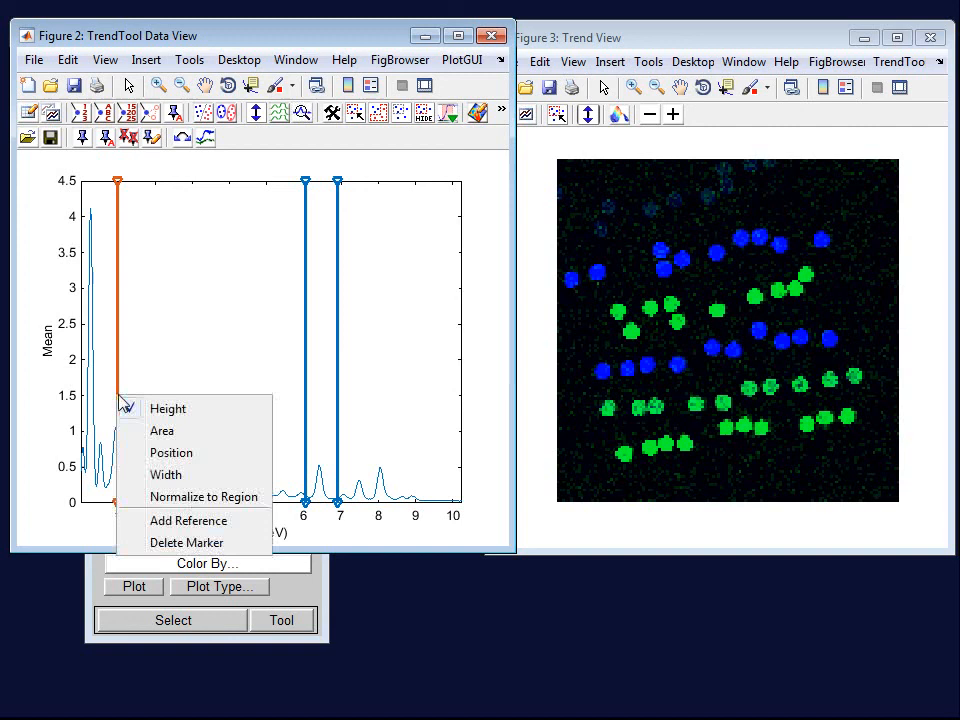
{"action": "left_click", "coordinate": [185, 542]}
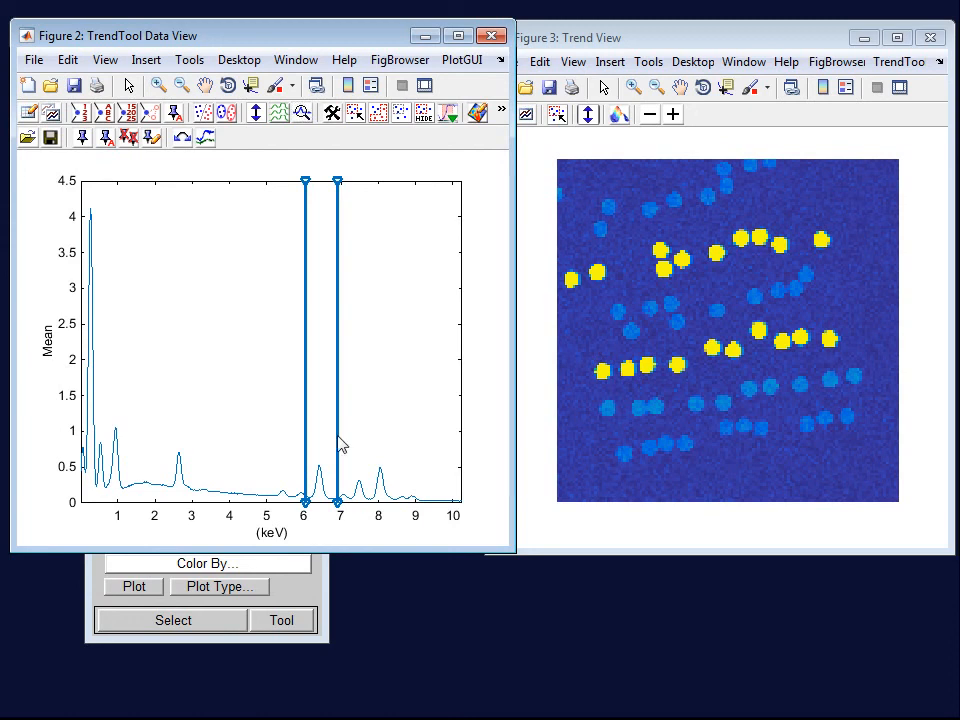
Step: Extend the area region's upper limit to about 8.6 keV and bring it back to about 6.9 keV
{"action": "left_click_drag", "start_coordinate": [339, 444], "coordinate": [403, 455]}
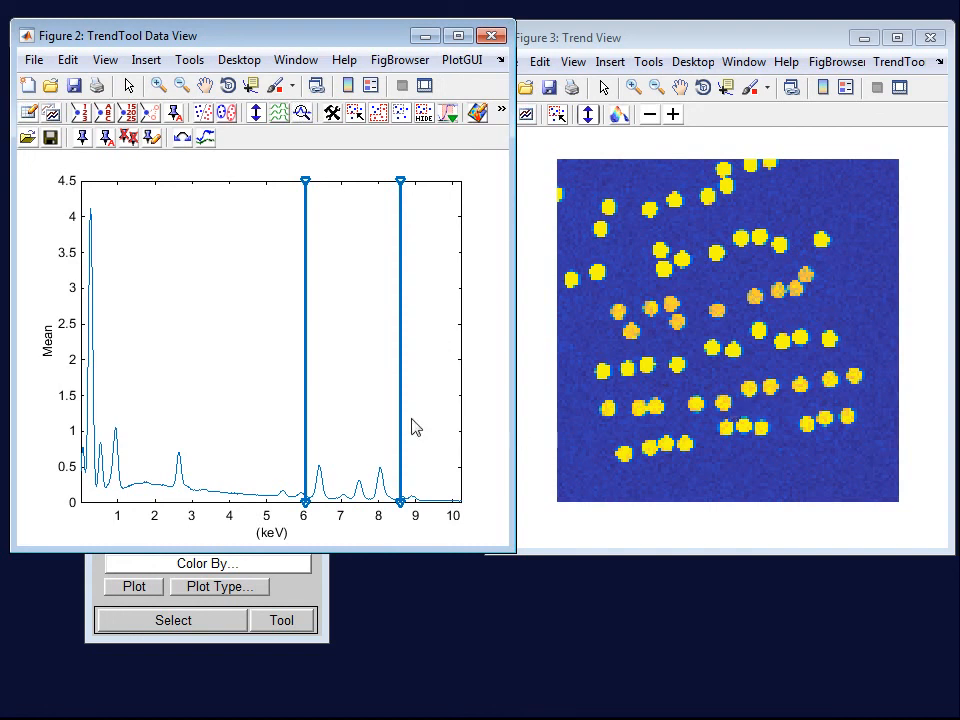
{"action": "left_click_drag", "start_coordinate": [401, 436], "coordinate": [336, 450]}
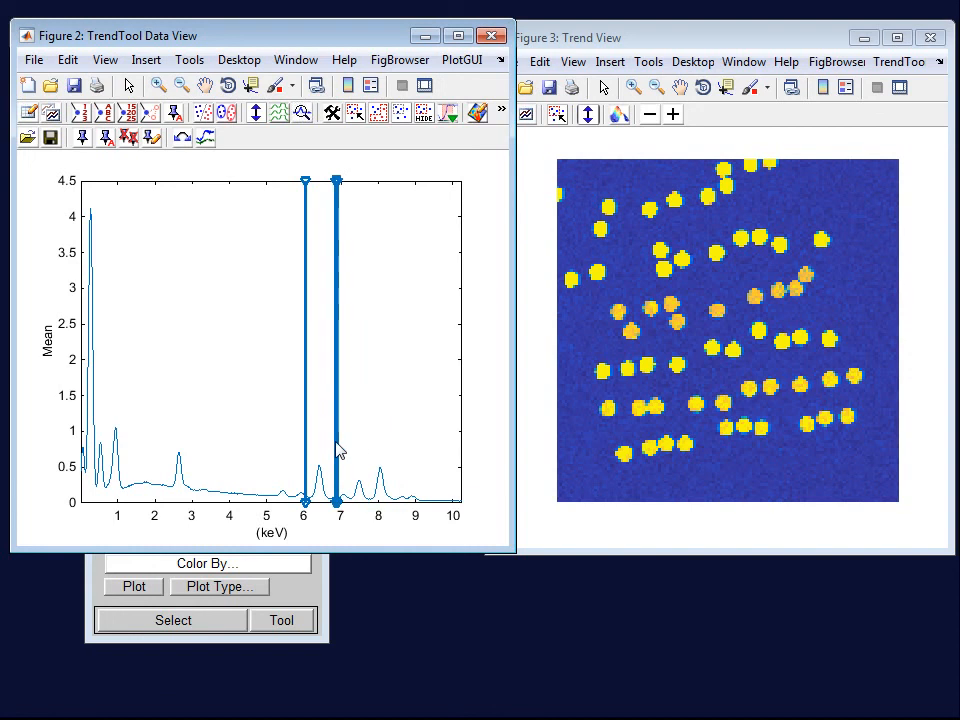
Step: Open the measurement options of the area region spanning the 6.4 keV peak
{"action": "right_click", "coordinate": [336, 448]}
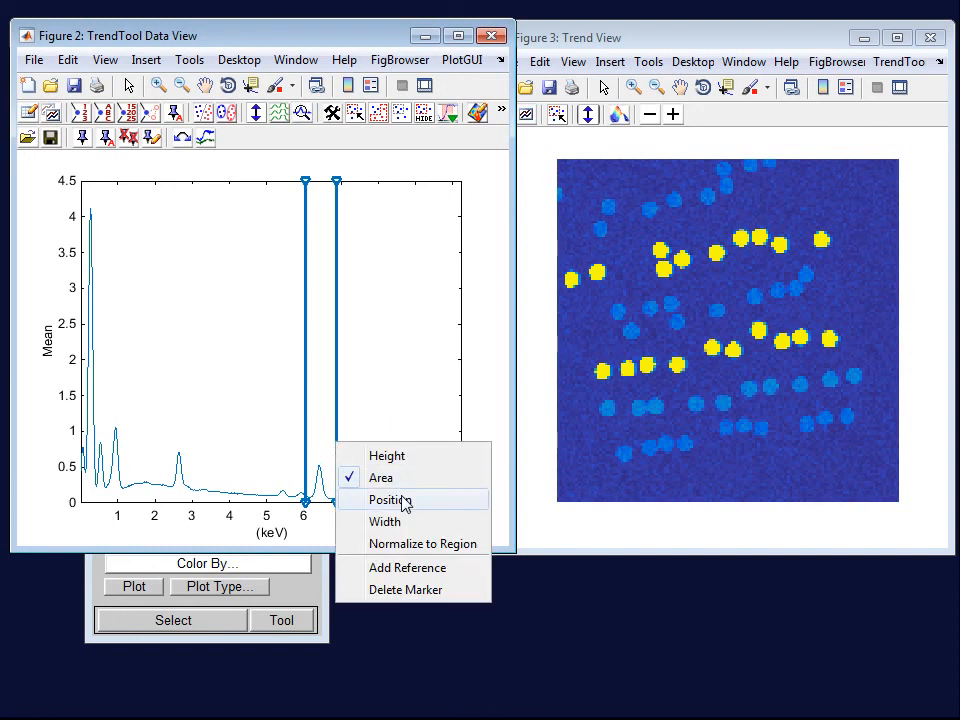